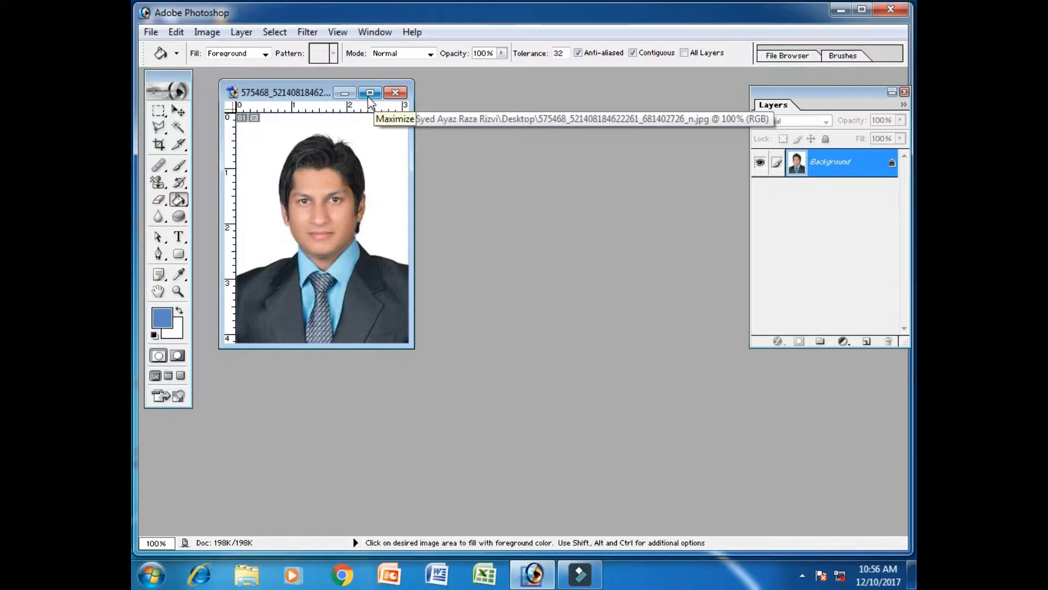
# Set the foreground color to light blue 639AE5 and fill the portrait's white background with it using the Paint Bucket.
pyautogui.click(376, 97)
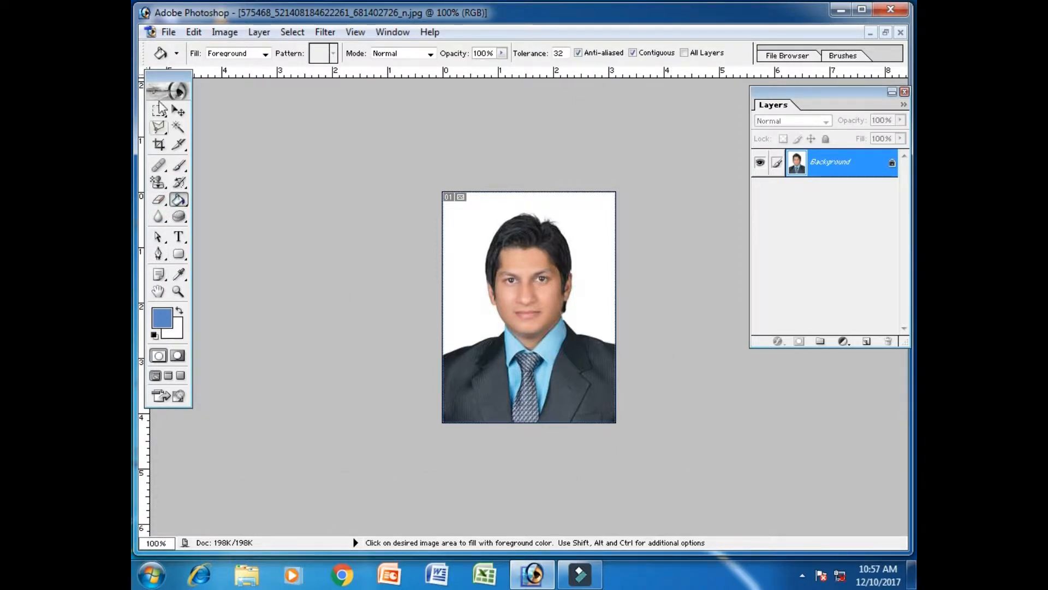
pyautogui.click(178, 200)
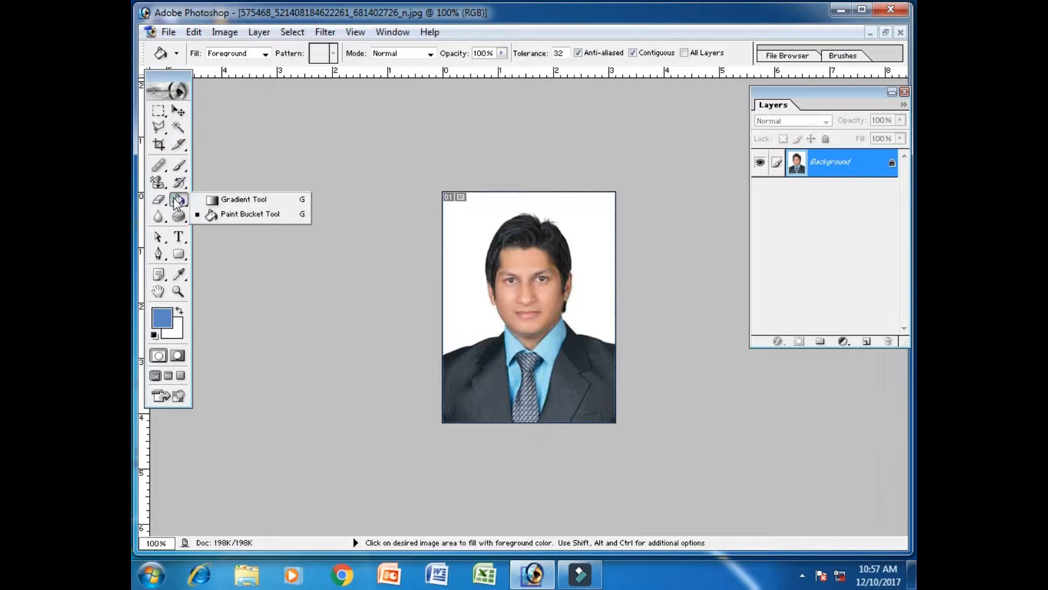
pyautogui.click(253, 214)
pyautogui.press('i')
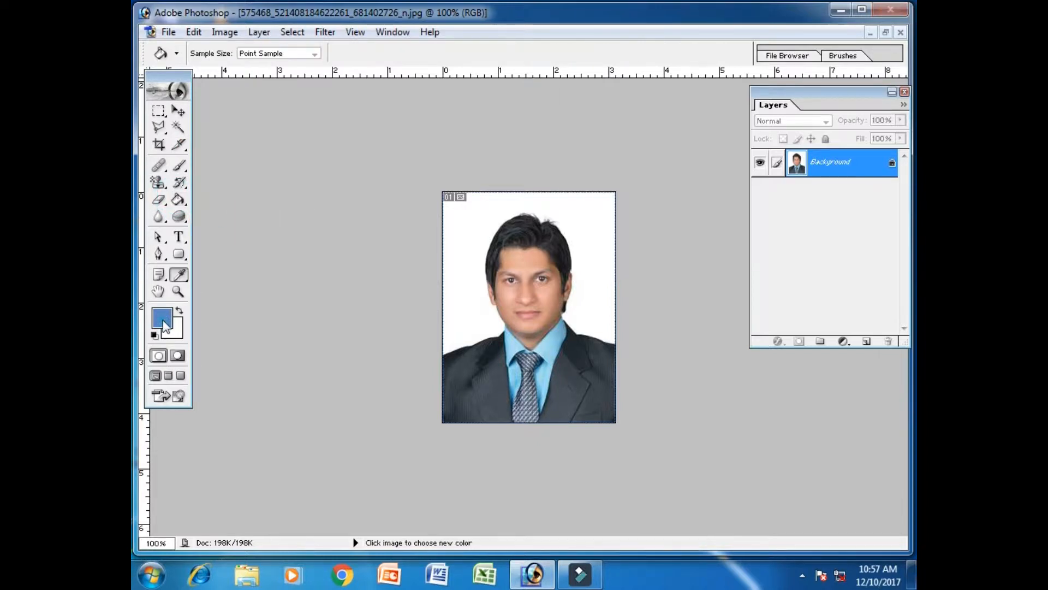
pyautogui.click(165, 326)
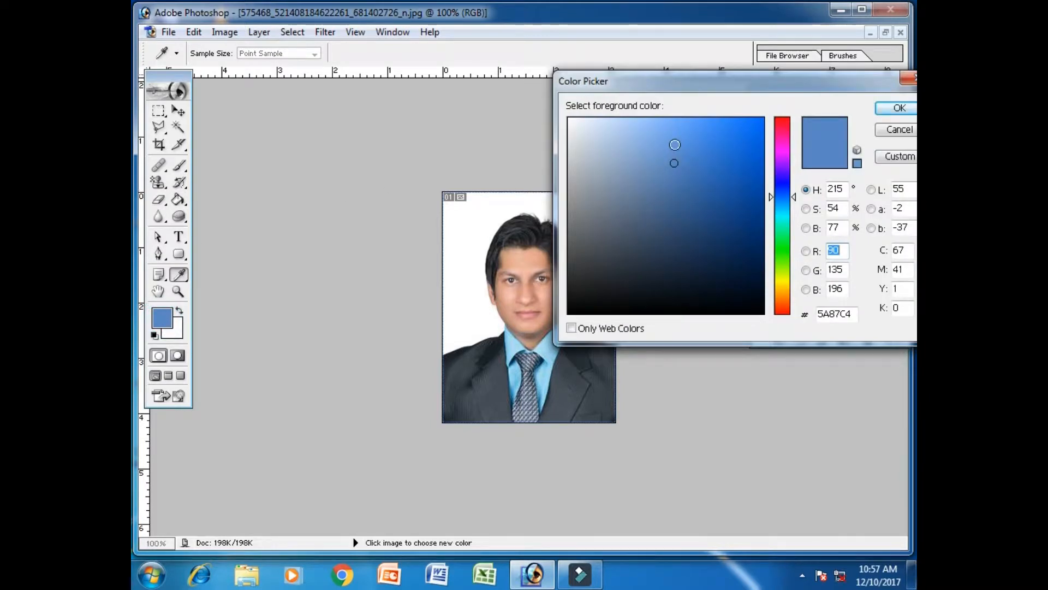
pyautogui.click(674, 144)
pyautogui.moveTo(679, 158); pyautogui.dragTo(679, 137)
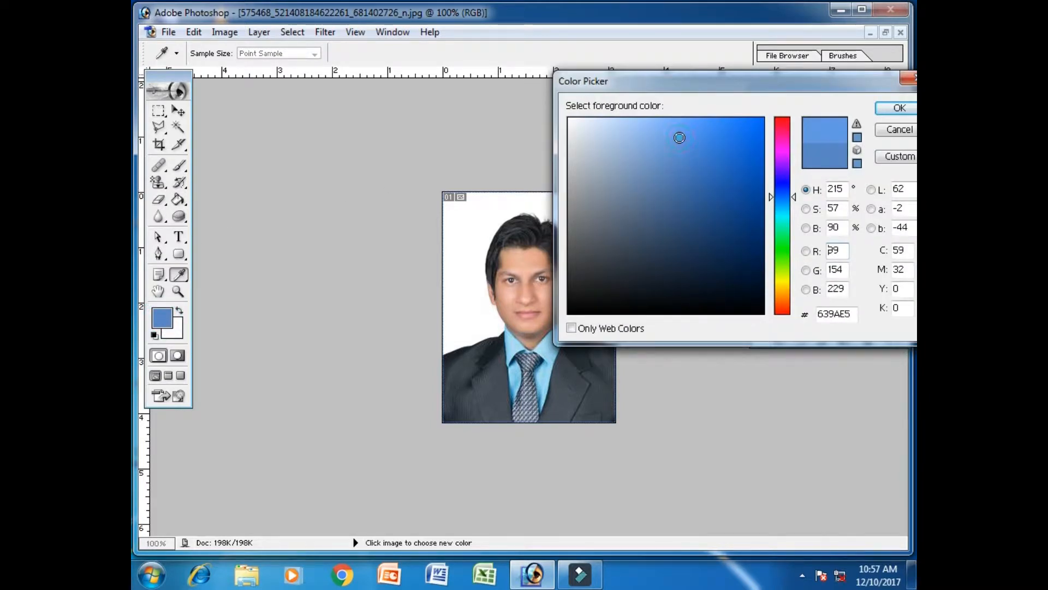
pyautogui.click(897, 109)
pyautogui.press('g')
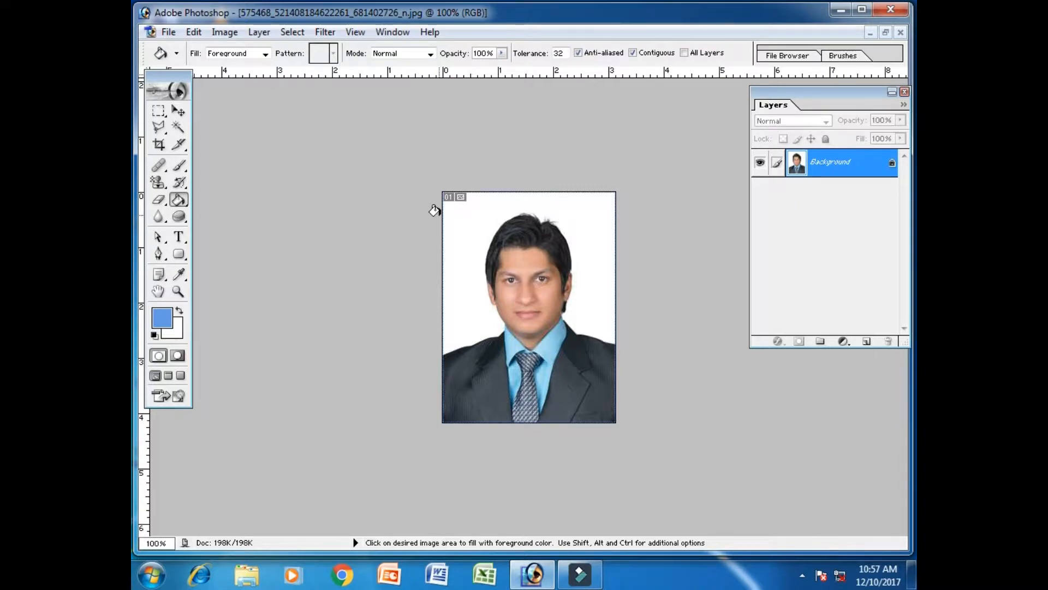
pyautogui.click(579, 205)
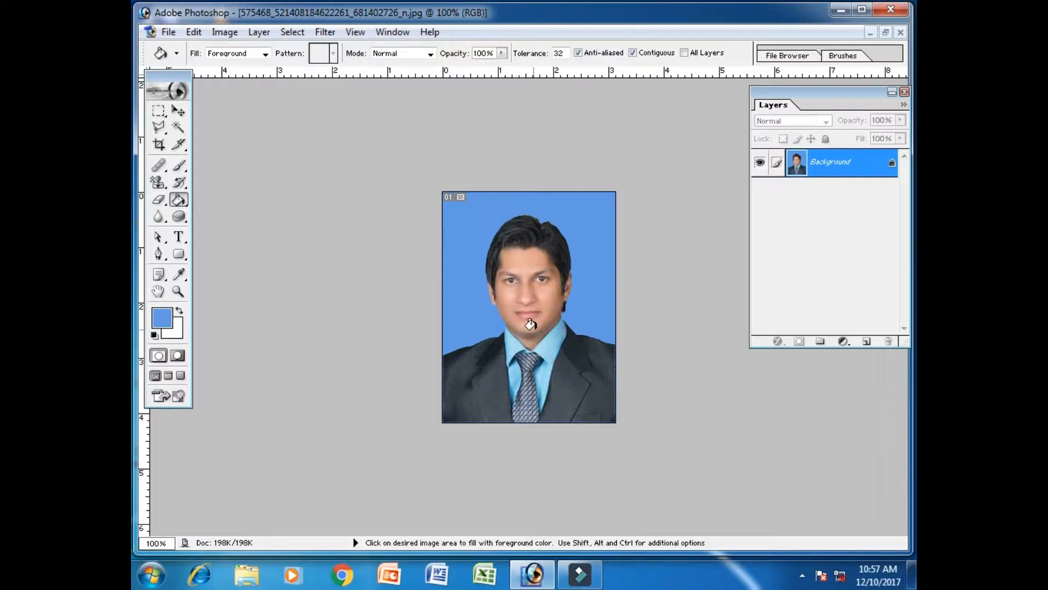
# Start a new document and set its width to 10 inches.
pyautogui.click(170, 32)
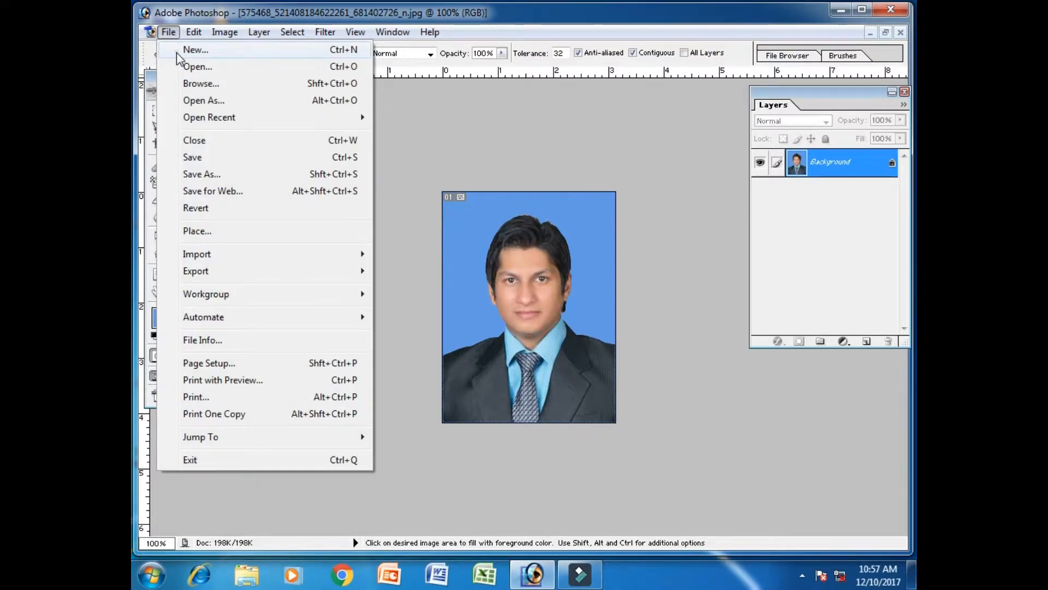
pyautogui.click(176, 51)
pyautogui.moveTo(420, 54); pyautogui.dragTo(467, 80)
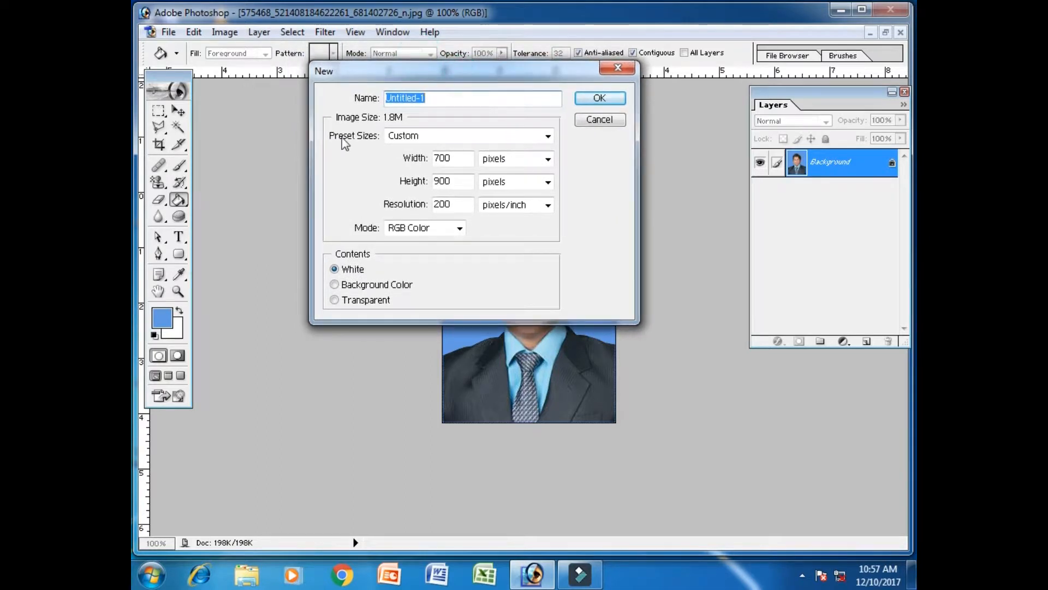
pyautogui.doubleClick(466, 161)
pyautogui.write('10')
pyautogui.press('Tab')
pyautogui.press('Down')
pyautogui.press('Tab')
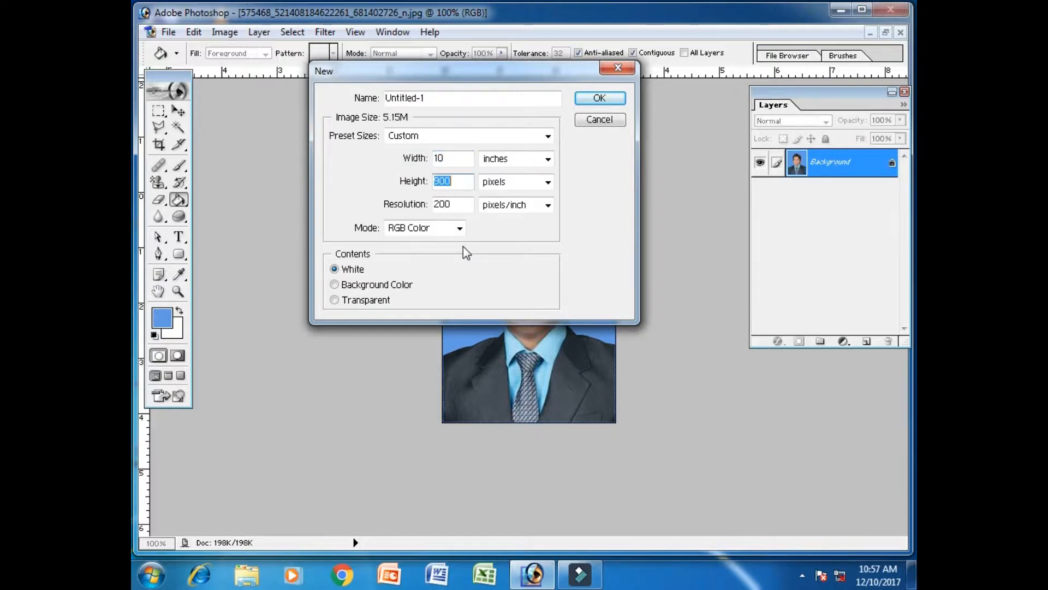
# Set the new document's height to 8 inches and resolution to 300 pixels/inch, and create it with white contents.
pyautogui.write('8')
pyautogui.press('Tab')
pyautogui.press('Down')
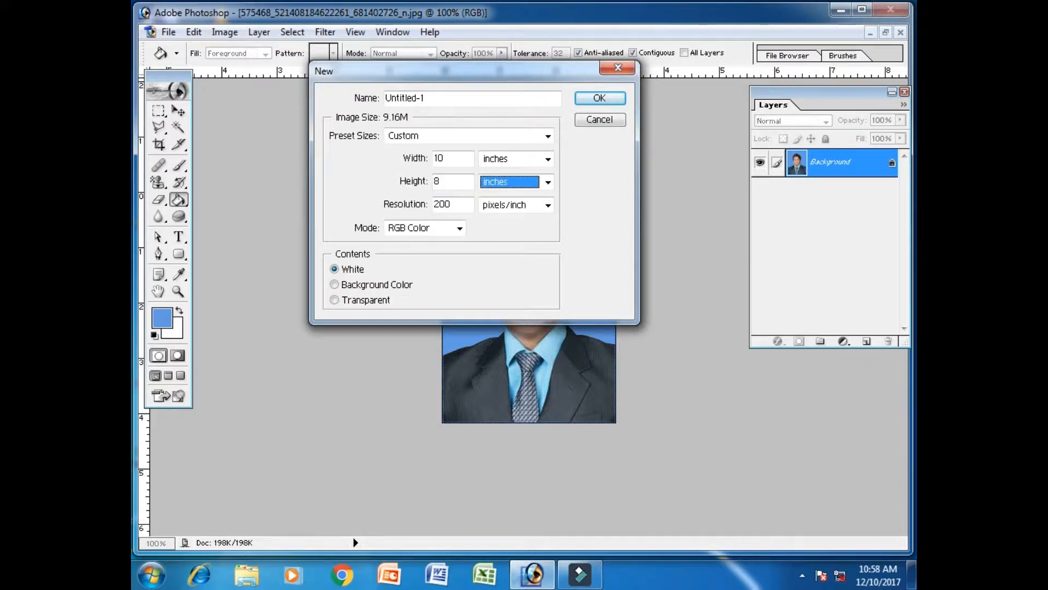
pyautogui.press('Tab')
pyautogui.write('300')
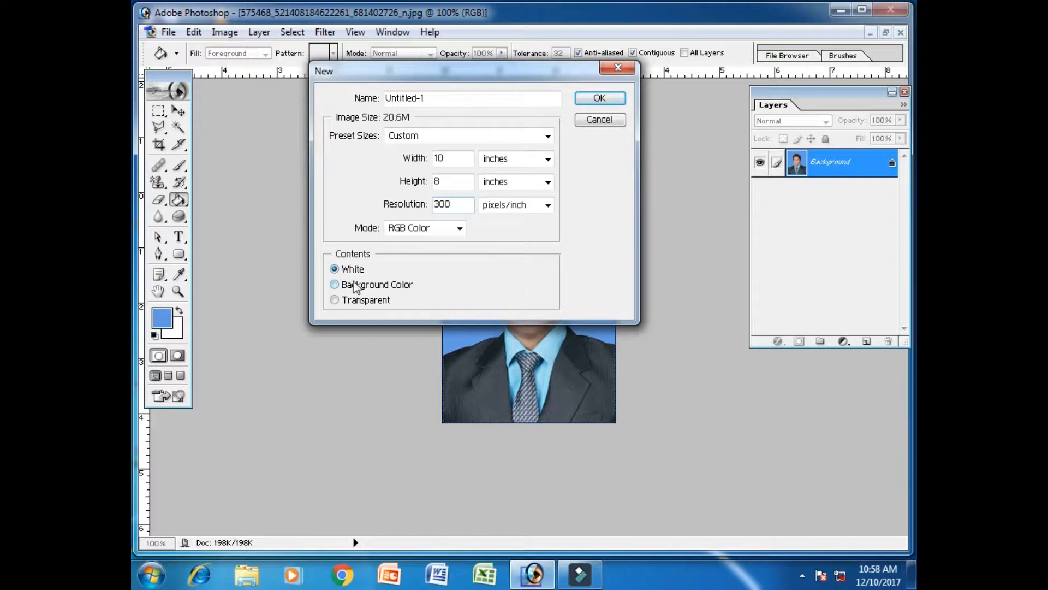
pyautogui.click(599, 99)
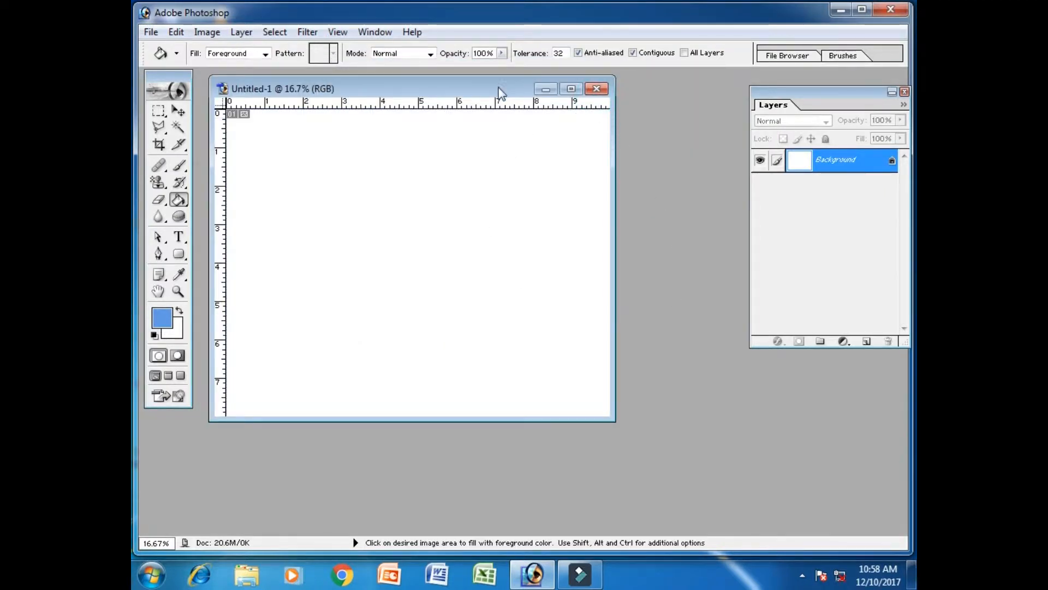
# Rearrange the blank document and portrait windows so that both images are accessible, with the portrait active.
pyautogui.moveTo(476, 100); pyautogui.dragTo(718, 166)
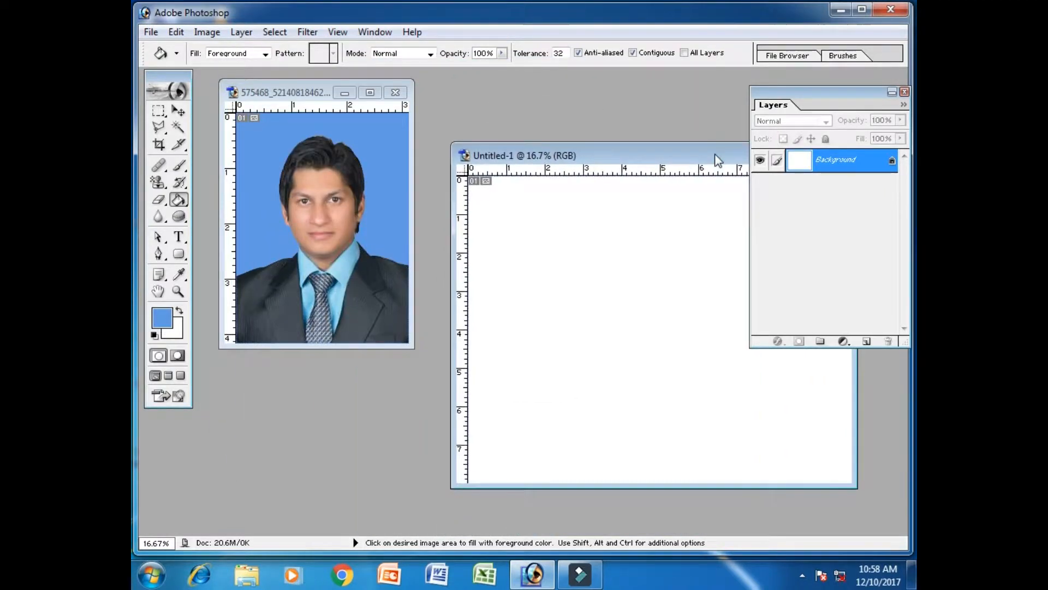
pyautogui.click(321, 173)
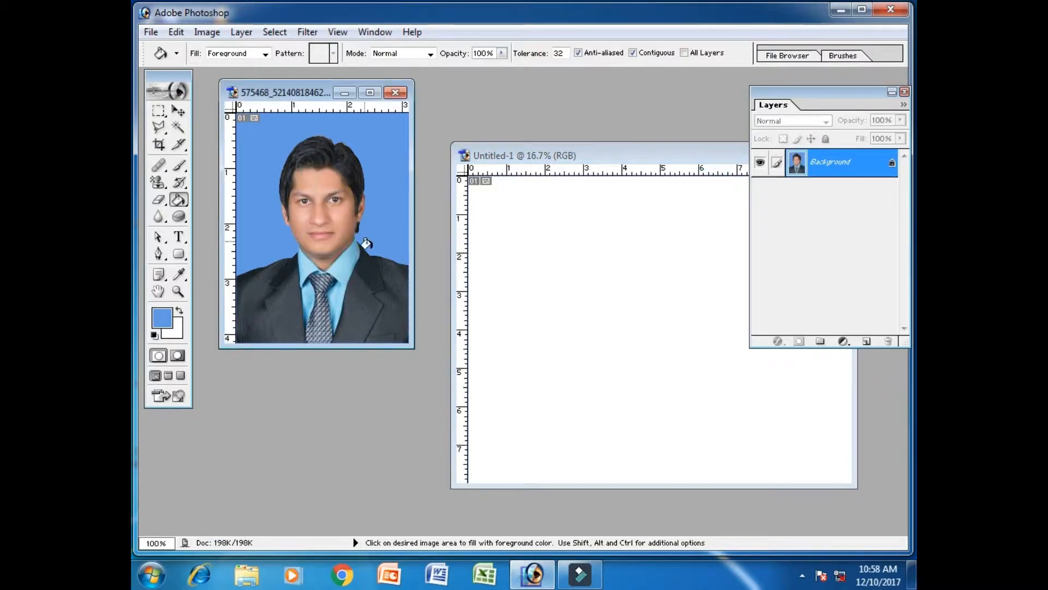
pyautogui.moveTo(332, 94); pyautogui.dragTo(404, 106)
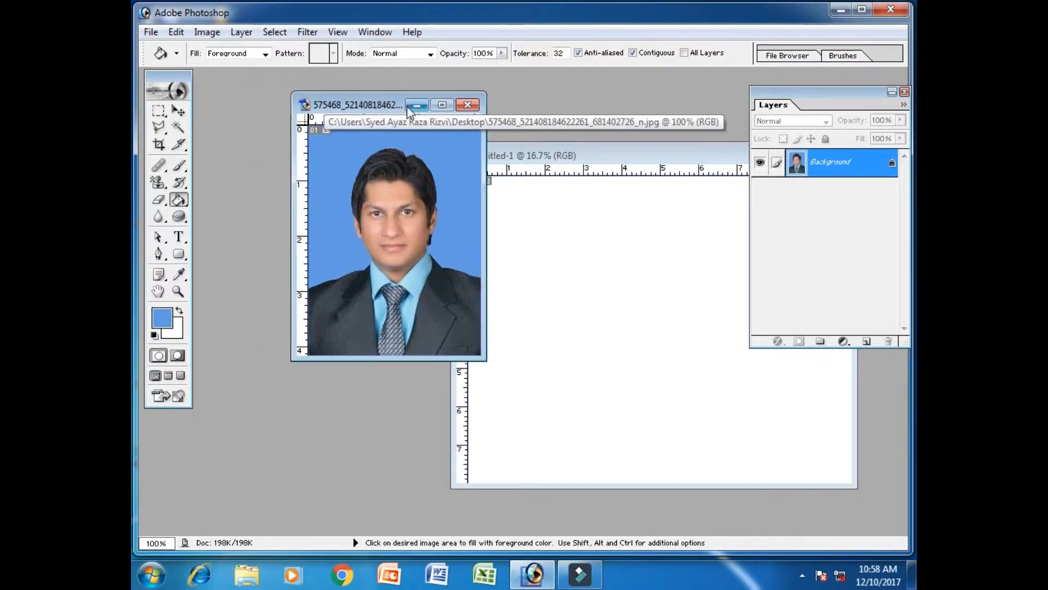
# Start a second new document and set its width to 3.5 inches.
pyautogui.click(151, 31)
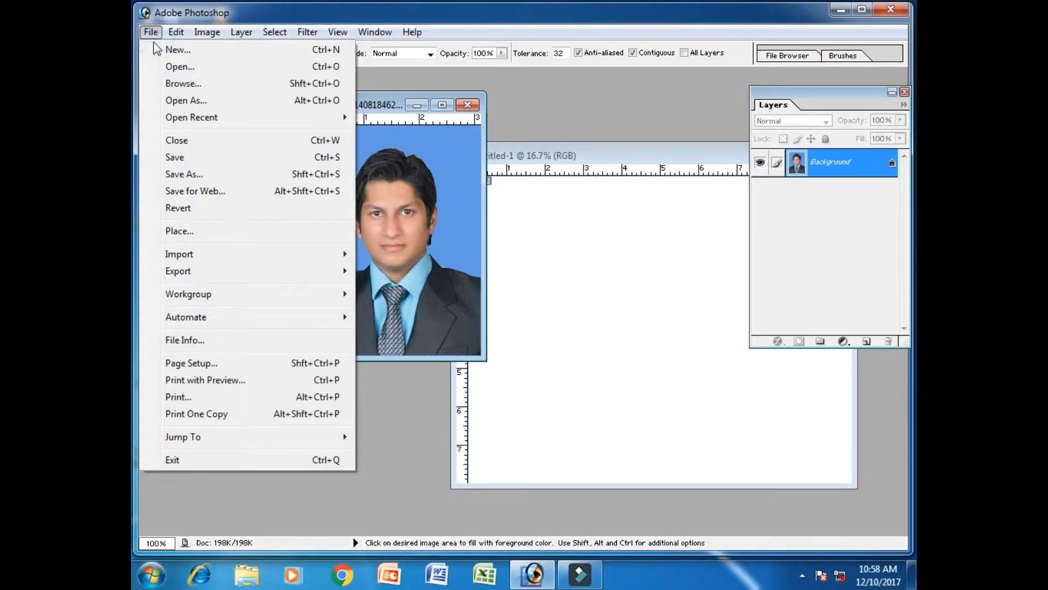
pyautogui.click(160, 50)
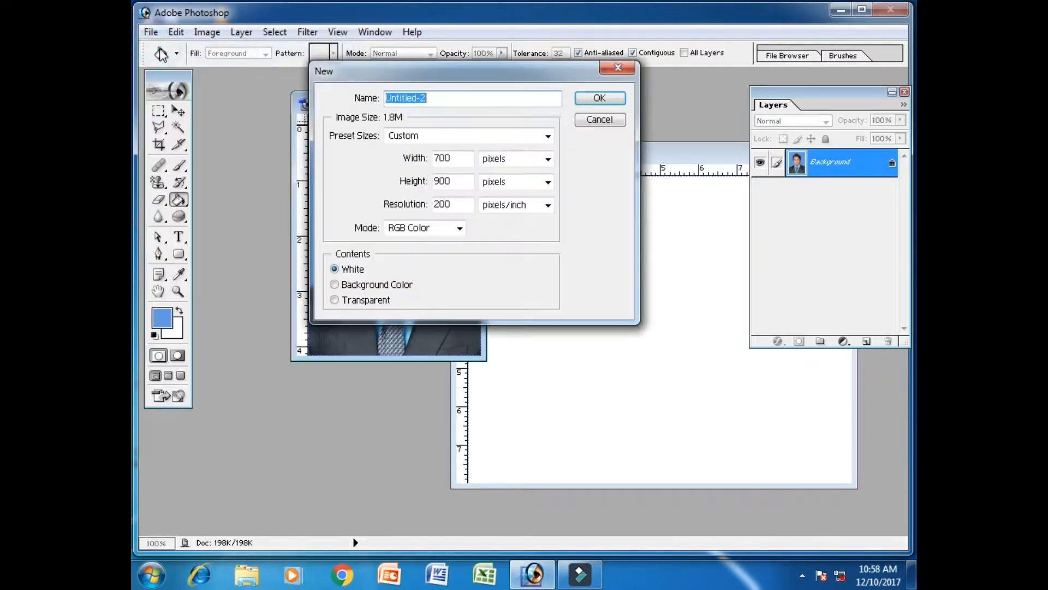
pyautogui.doubleClick(443, 158)
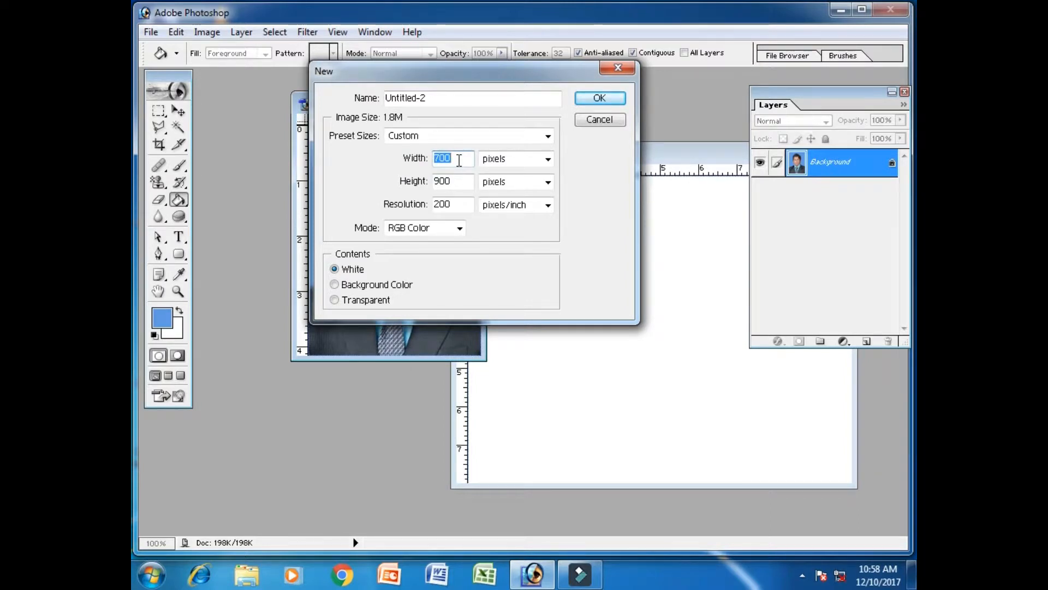
pyautogui.write('3.5')
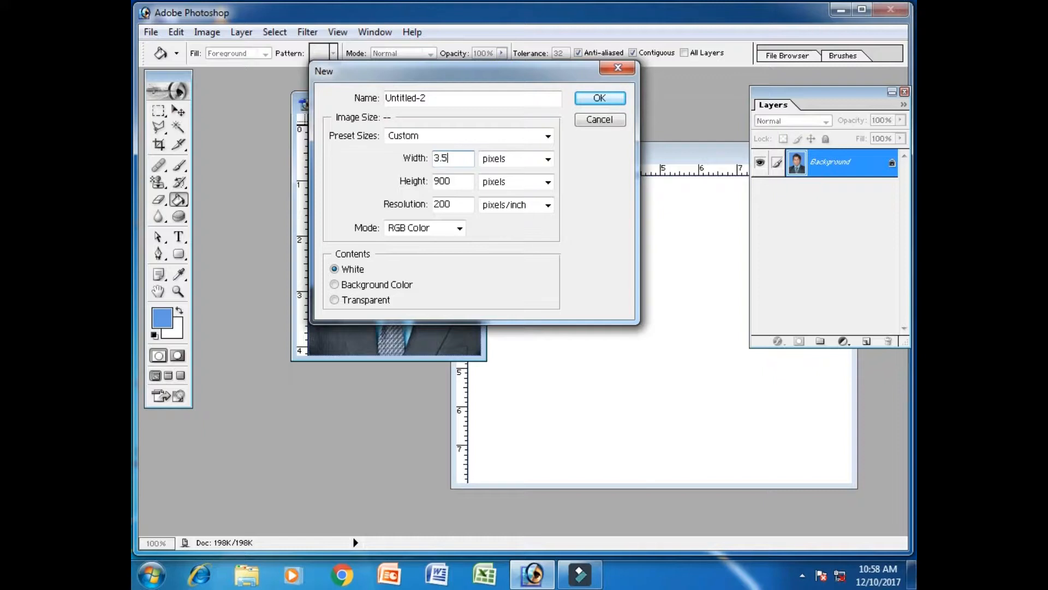
pyautogui.press('Tab')
pyautogui.press('Down')
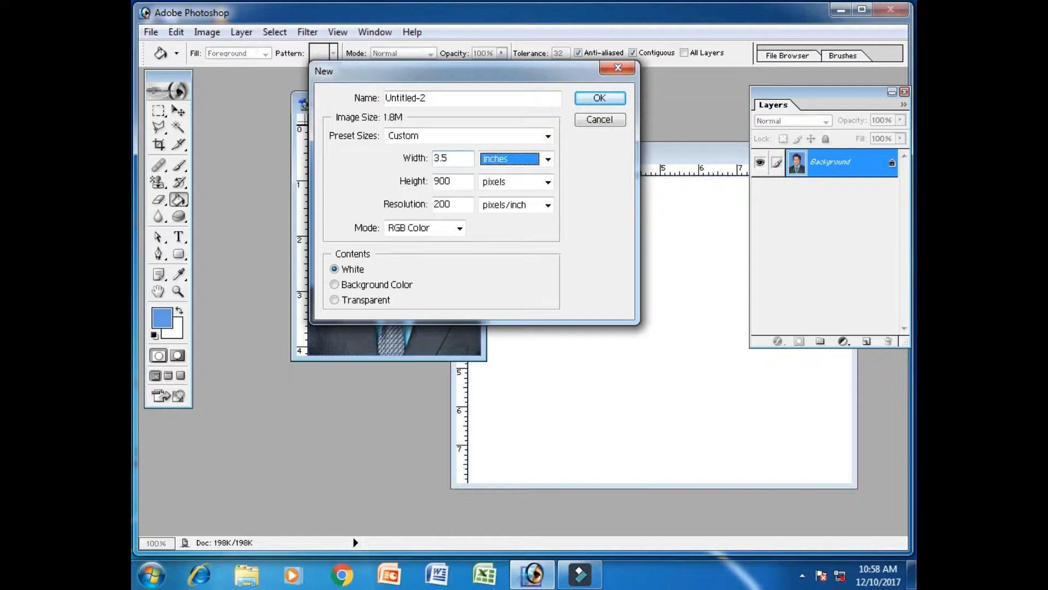
# Set the second document's height to 4.5 inches and create it at 200 pixels/inch with white contents.
pyautogui.press('Tab')
pyautogui.write('4.')
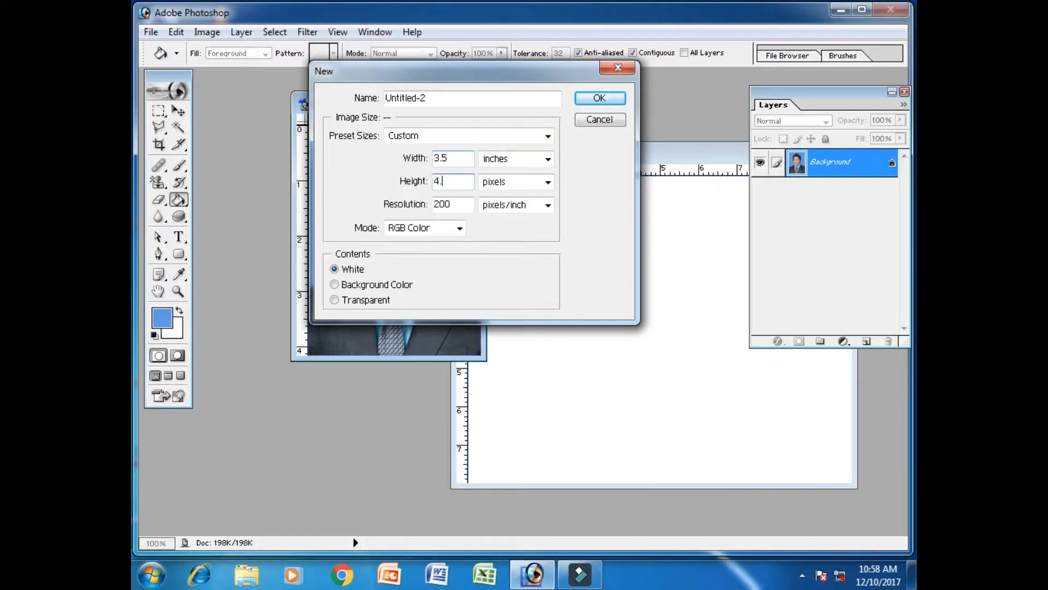
pyautogui.press('Tab')
pyautogui.press('Down')
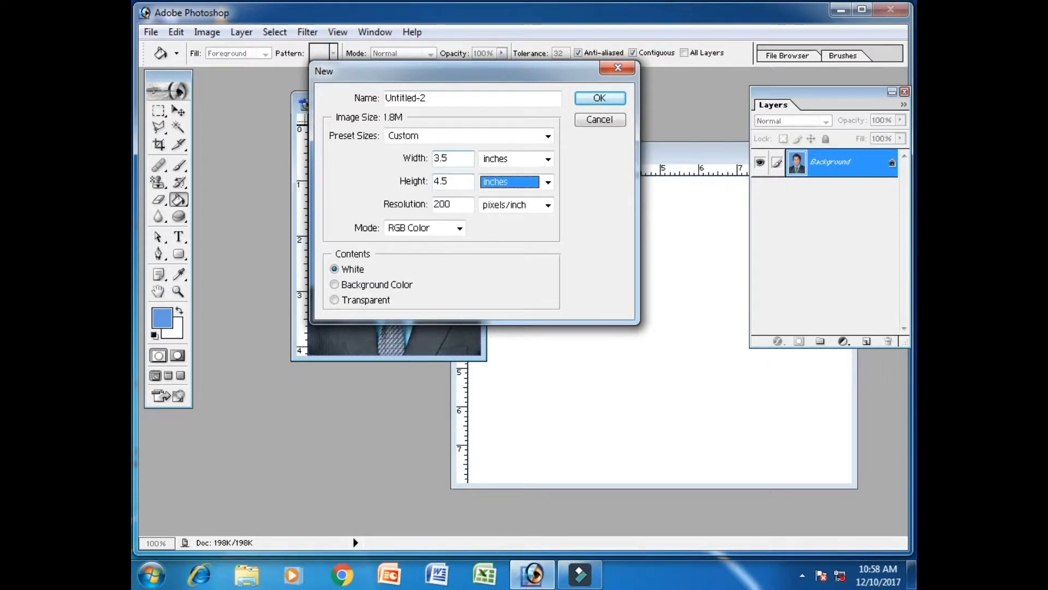
pyautogui.press('Tab')
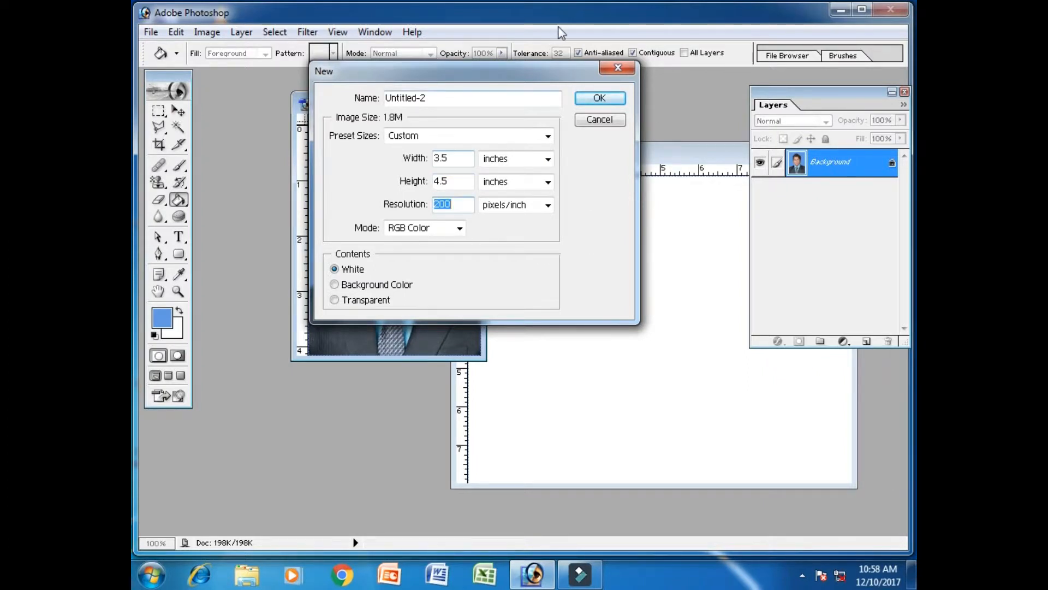
pyautogui.click(611, 95)
# Copy the blue-background portrait into the 3.5 × 4.5 inch document with the Move tool and place it near the canvas's upper-left corner.
pyautogui.moveTo(333, 99); pyautogui.dragTo(516, 99)
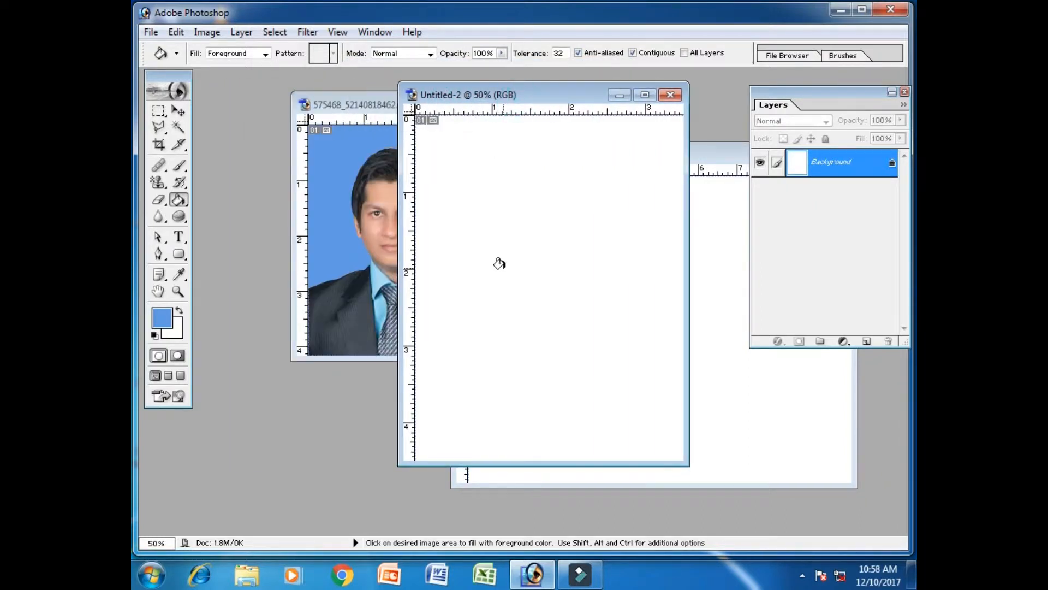
pyautogui.click(178, 111)
pyautogui.click(360, 218)
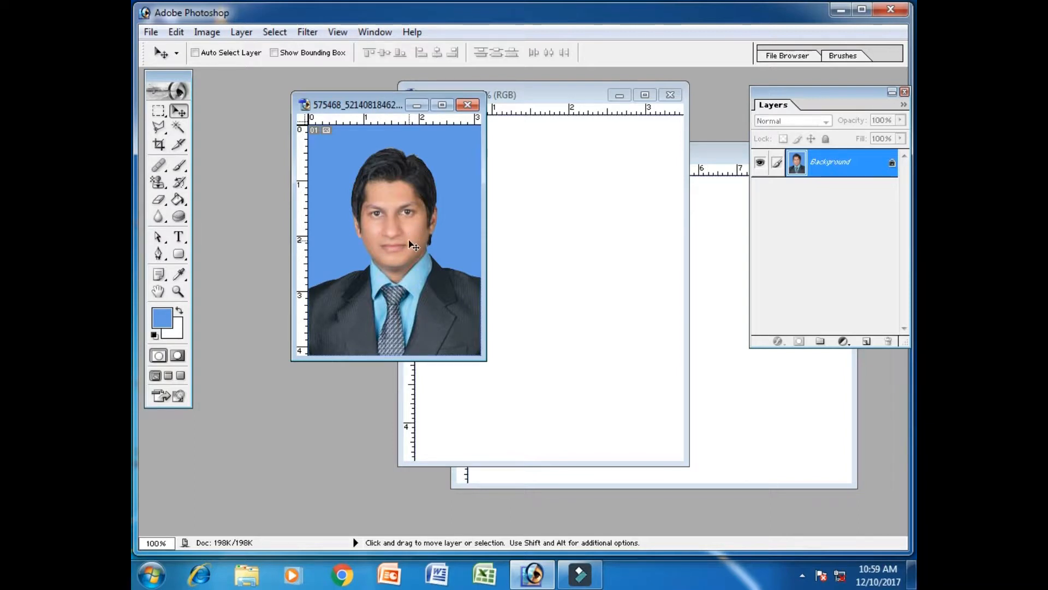
pyautogui.moveTo(453, 264); pyautogui.dragTo(584, 322)
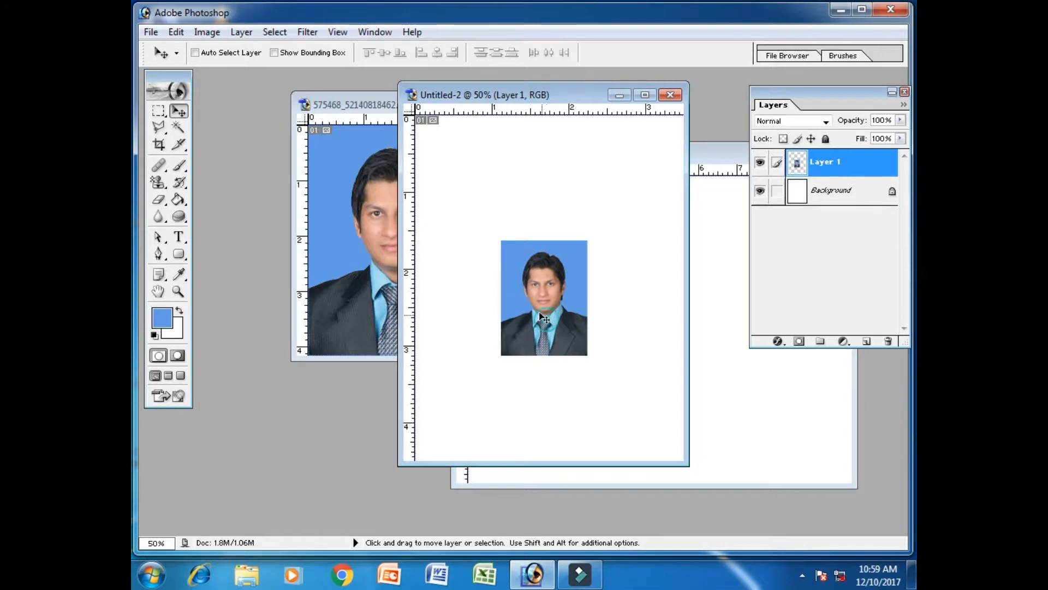
pyautogui.moveTo(535, 305); pyautogui.dragTo(527, 295)
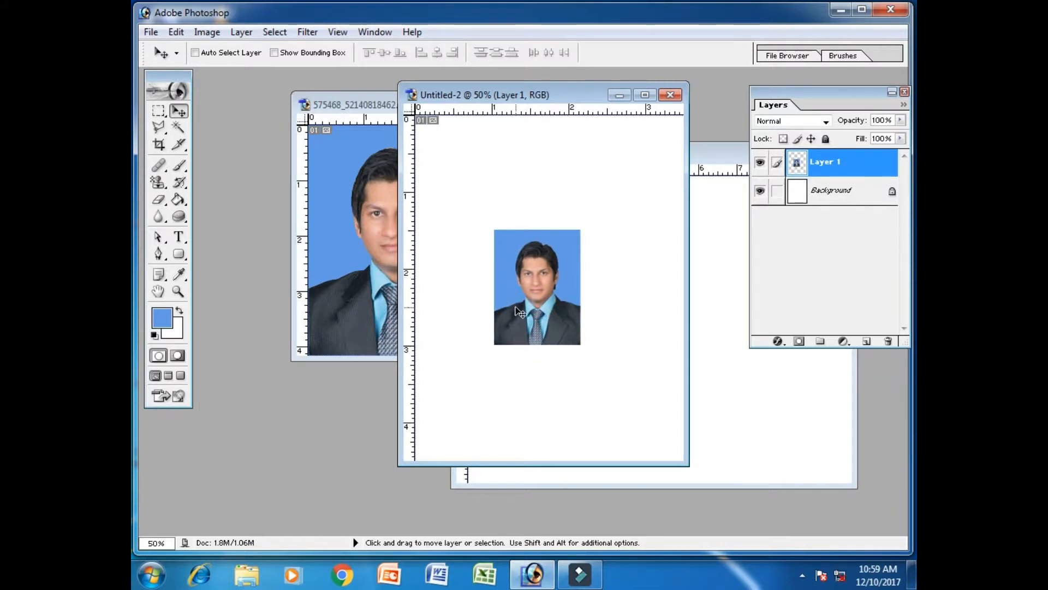
pyautogui.moveTo(526, 291); pyautogui.dragTo(451, 185)
# Maximize the 3.5 × 4.5 inch document and use Free Transform to enlarge the portrait from its lower-right corner to about 157.3% height.
pyautogui.click(175, 32)
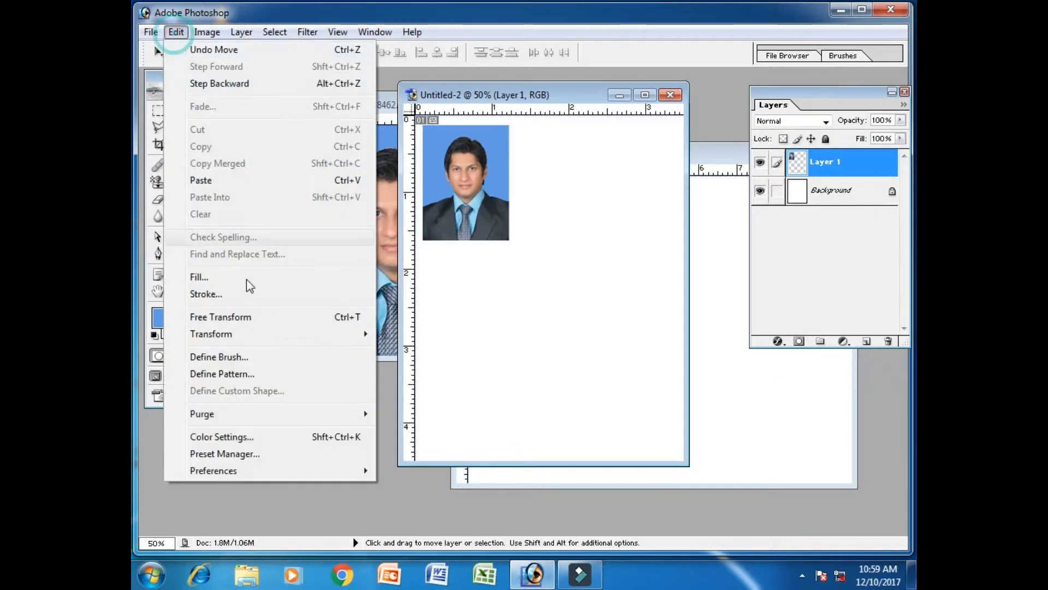
pyautogui.click(223, 318)
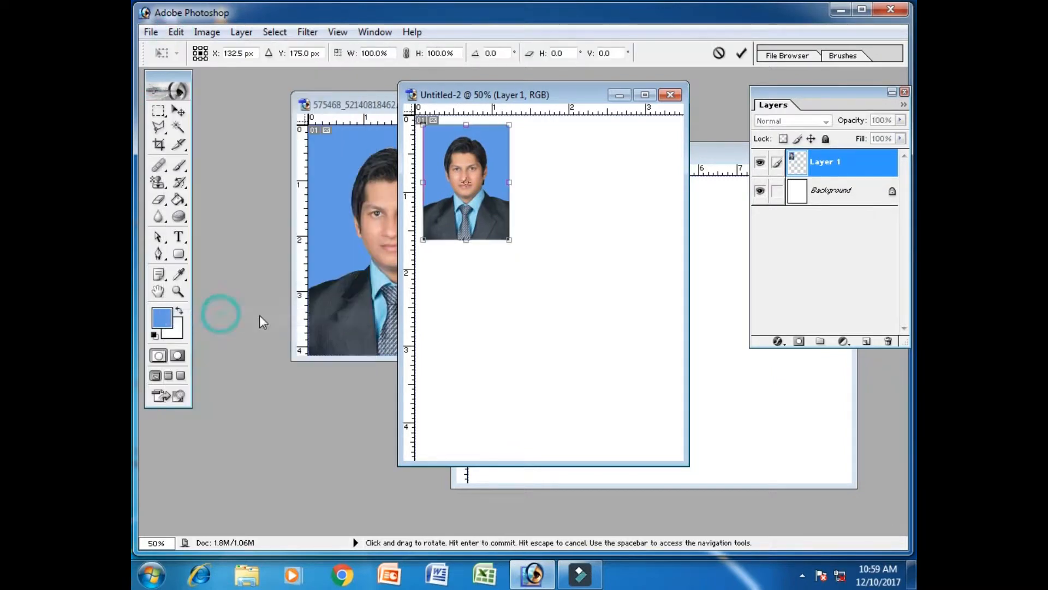
pyautogui.click(644, 94)
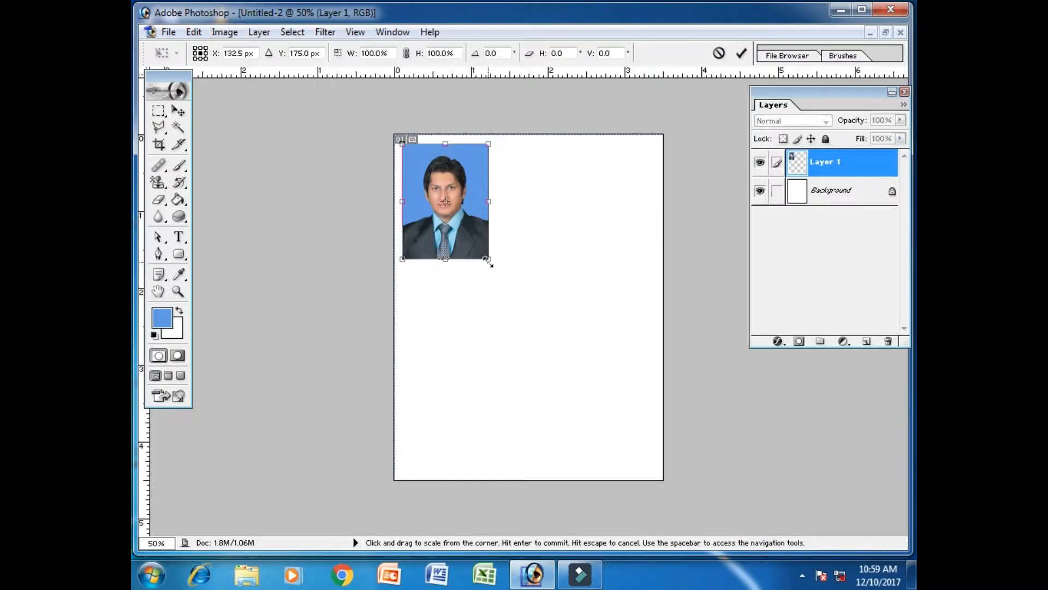
pyautogui.moveTo(505, 277); pyautogui.dragTo(536, 334)
pyautogui.hotkey('ctrl', 'z')
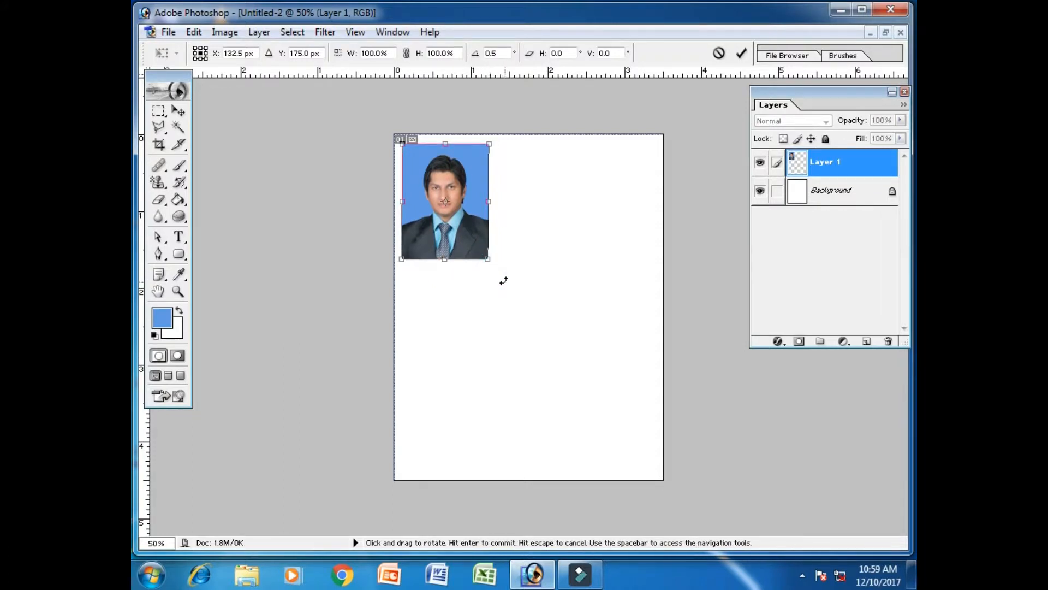
pyautogui.moveTo(490, 261); pyautogui.dragTo(535, 325)
pyautogui.click(616, 410)
pyautogui.click(533, 326)
# Stretch the portrait to all four canvas edges, to 311.1% width and 300% height, and apply the transform.
pyautogui.moveTo(535, 236); pyautogui.dragTo(667, 241)
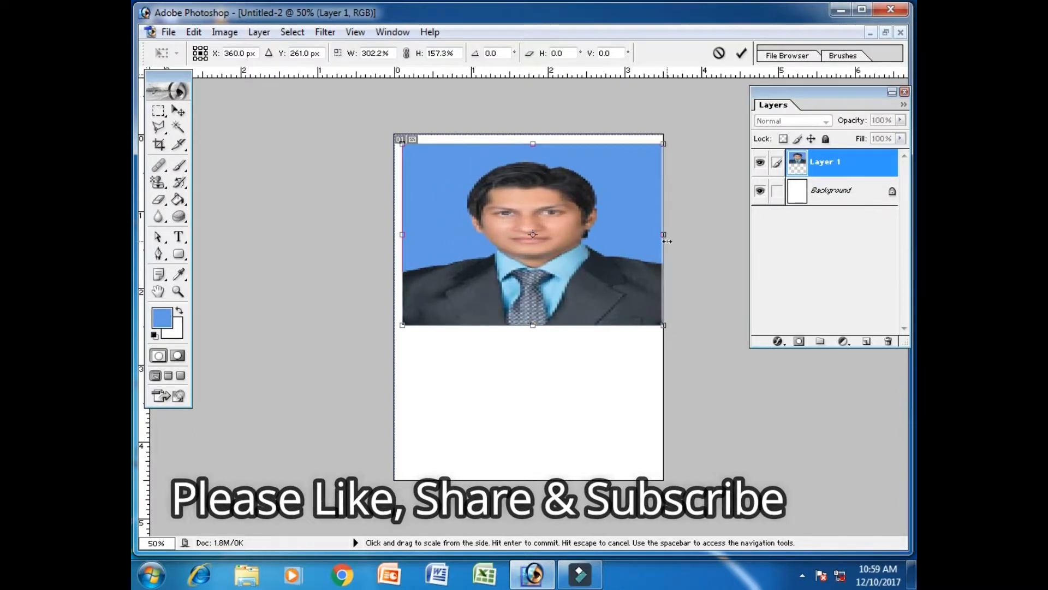
pyautogui.moveTo(402, 234); pyautogui.dragTo(394, 235)
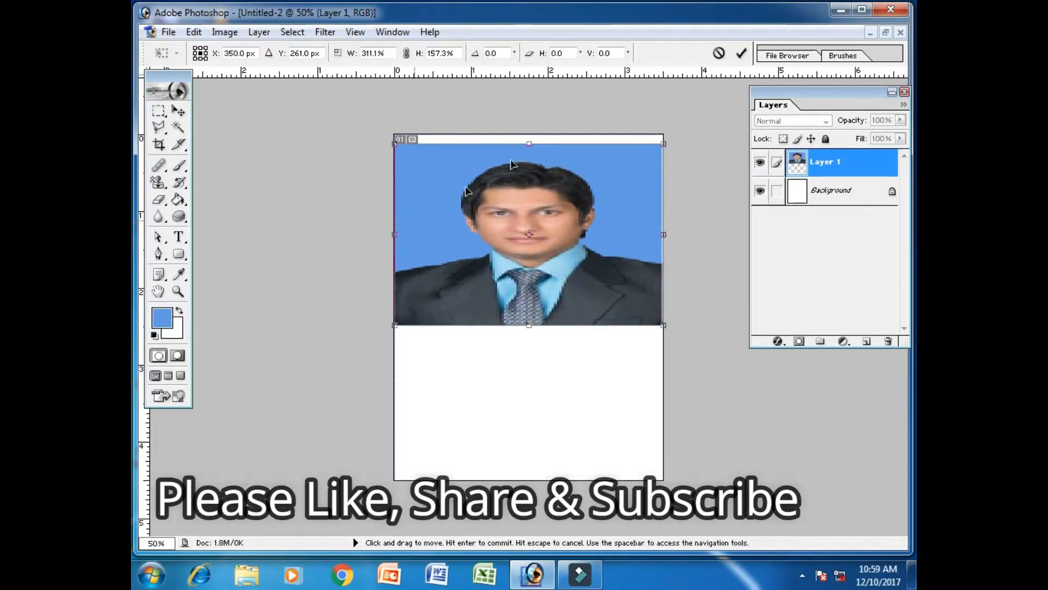
pyautogui.moveTo(528, 145); pyautogui.dragTo(529, 134)
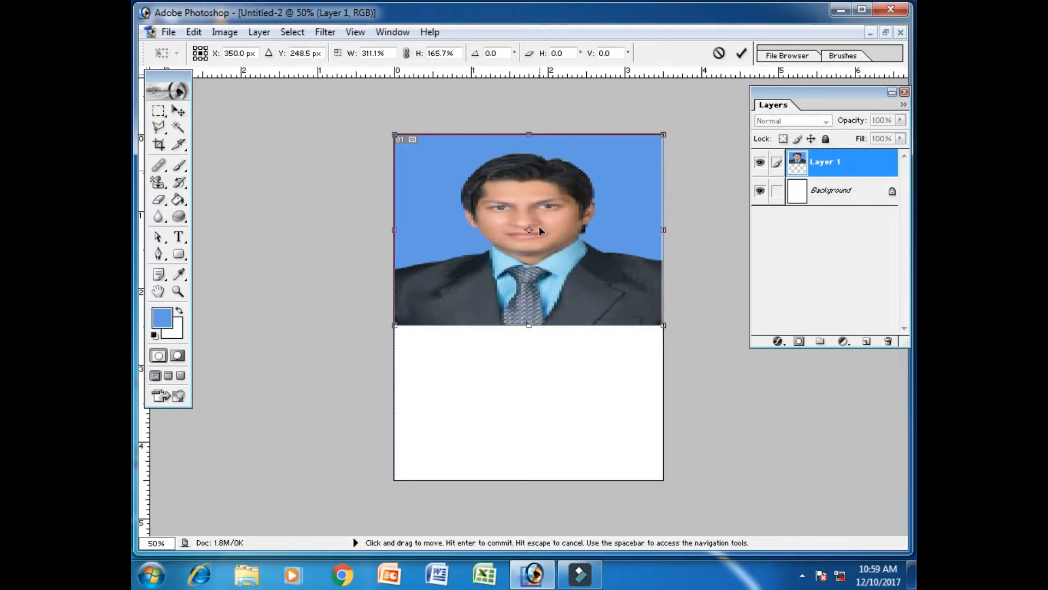
pyautogui.moveTo(529, 325); pyautogui.dragTo(540, 478)
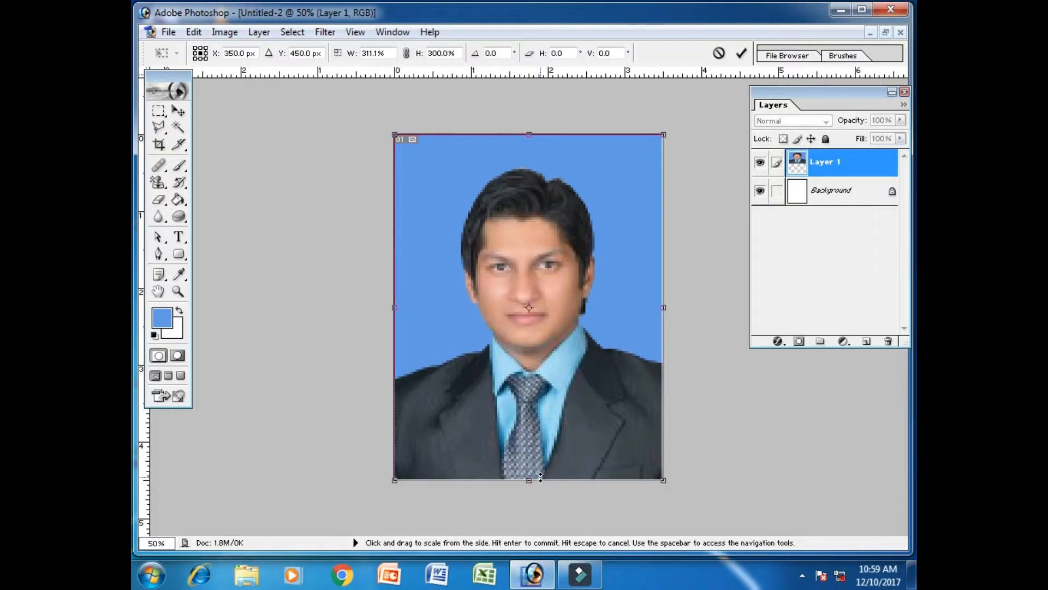
pyautogui.press('Return')
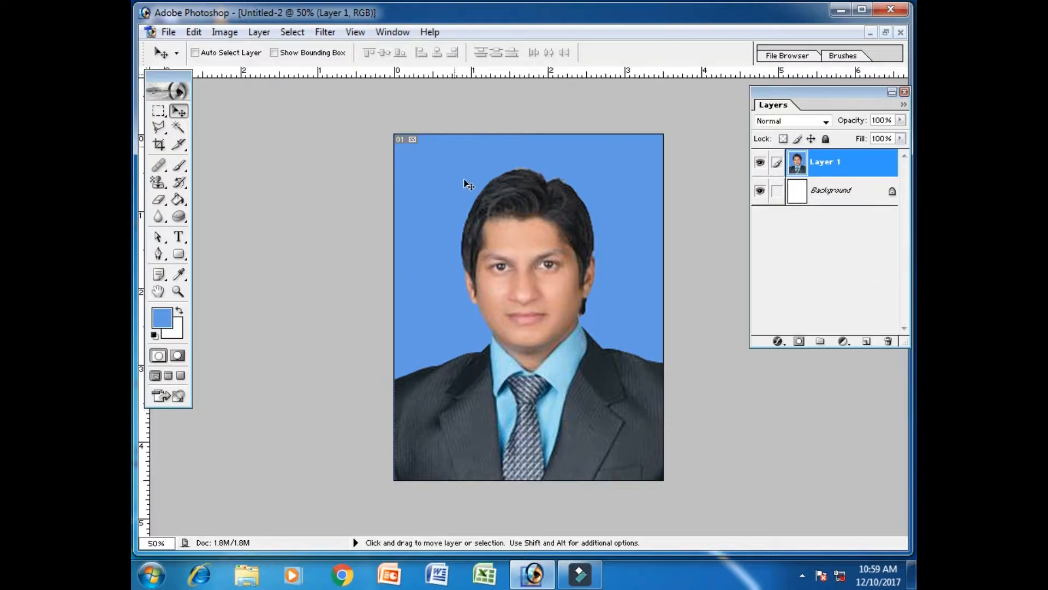
# Add a 1 px black stroke (000000), centered on the edge of the portrait layer, at 100% opacity.
pyautogui.click(197, 34)
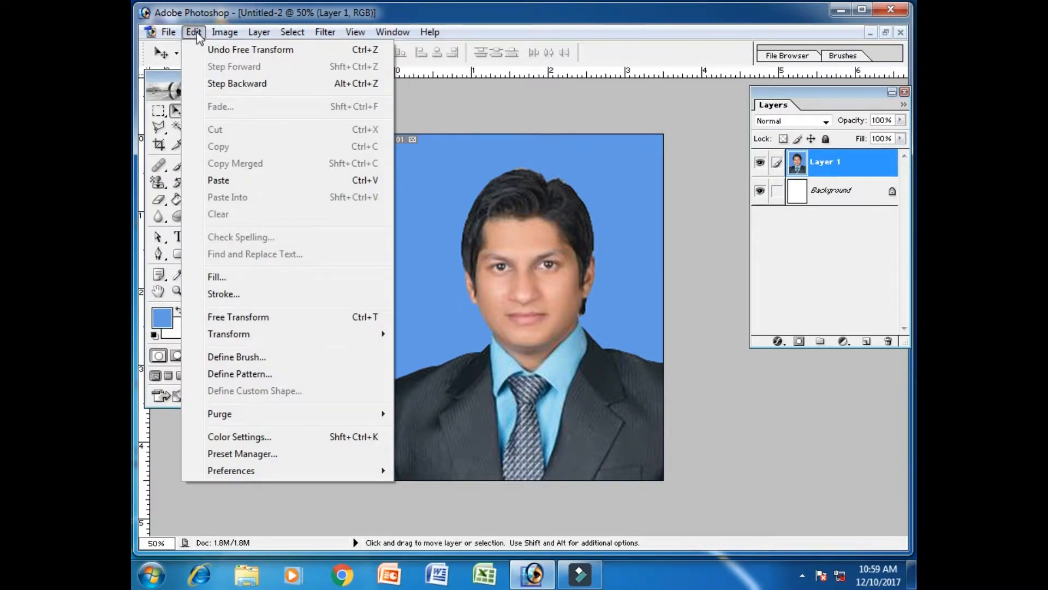
pyautogui.click(218, 293)
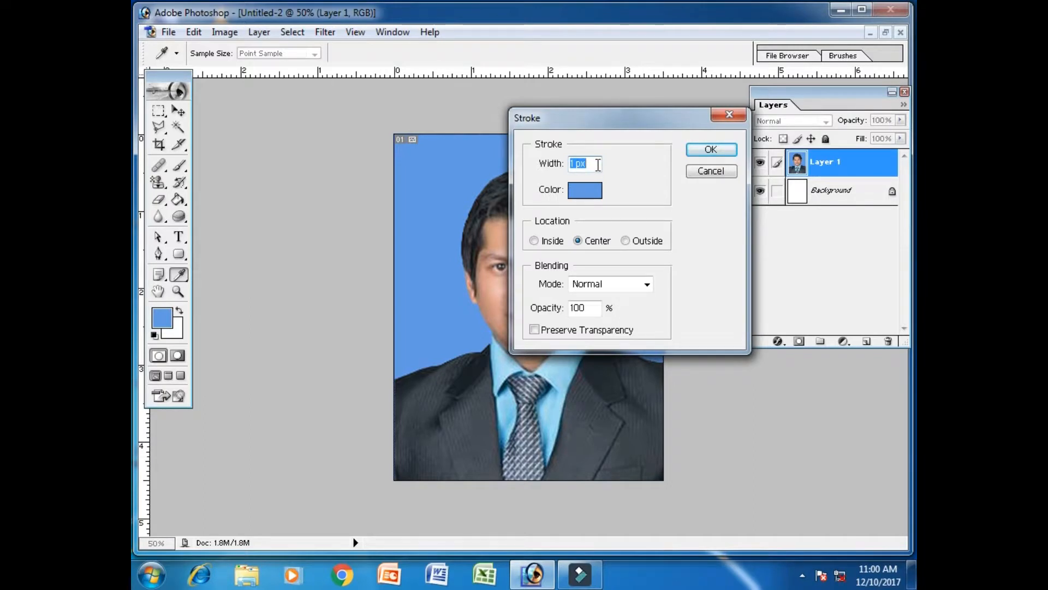
pyautogui.click(587, 191)
pyautogui.click(759, 312)
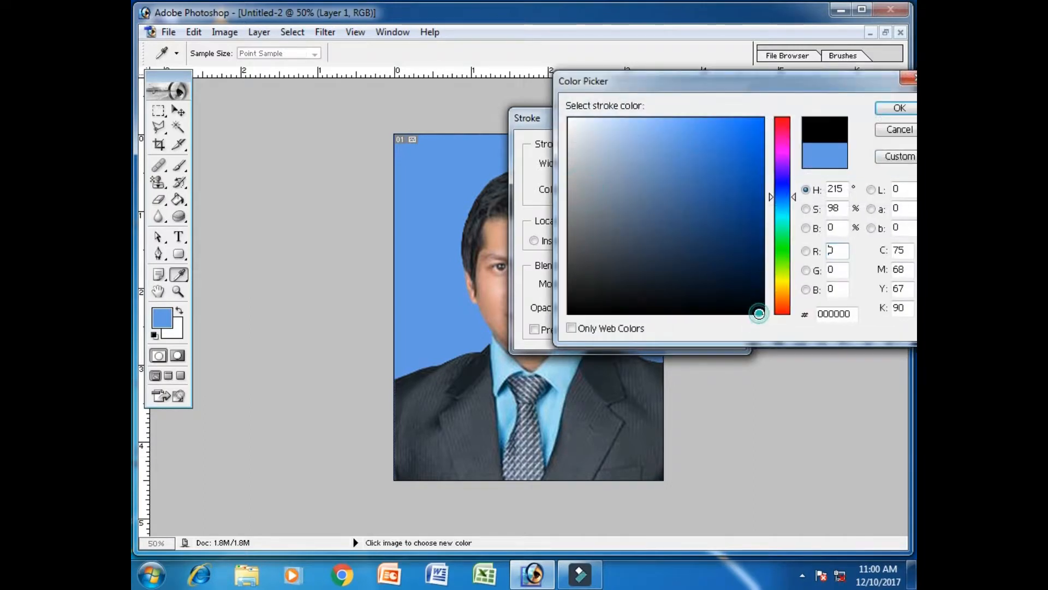
pyautogui.click(899, 108)
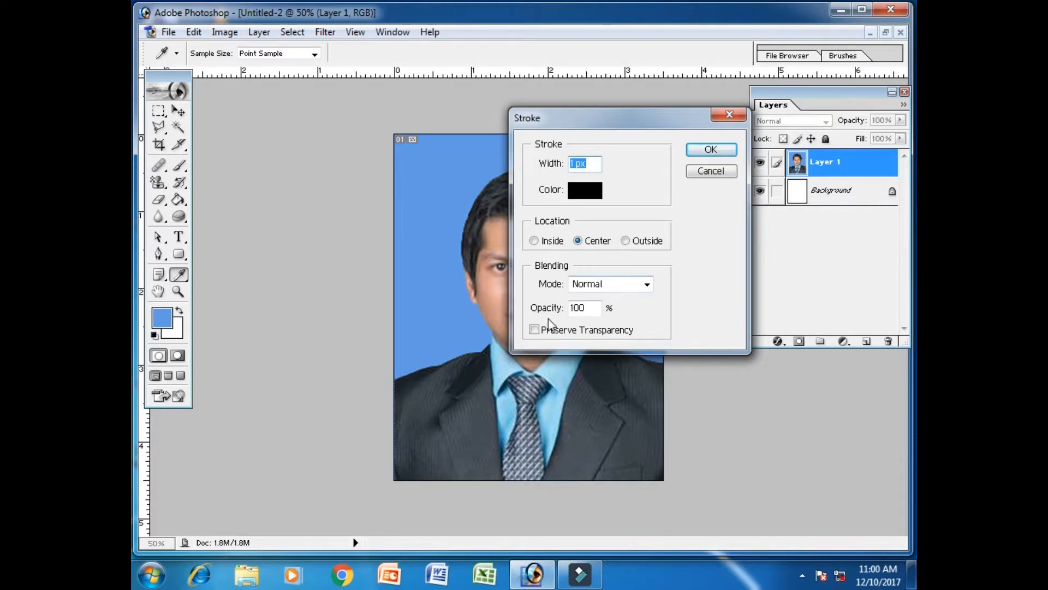
pyautogui.click(702, 155)
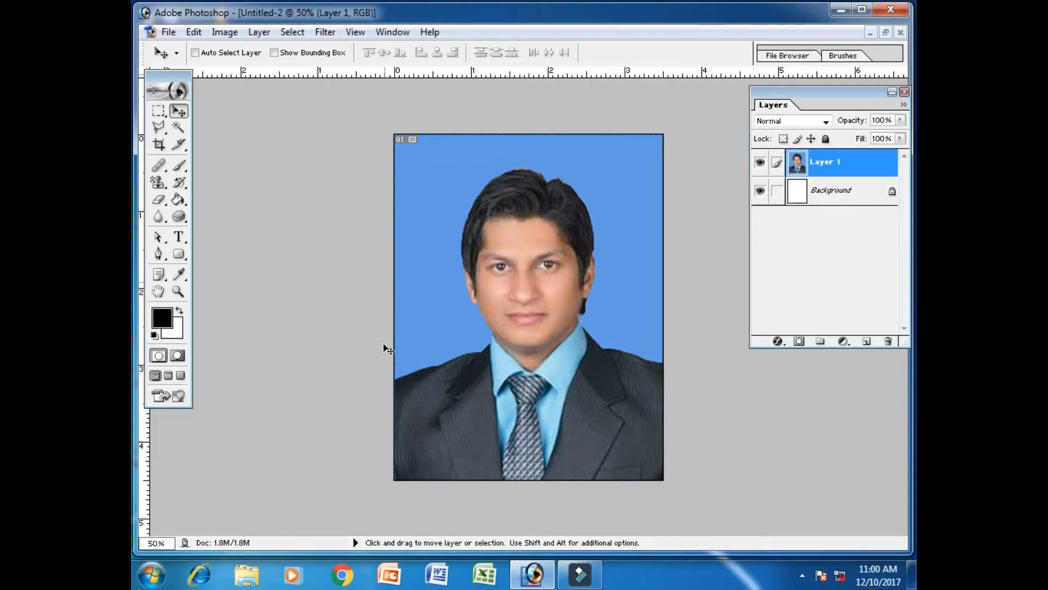
pyautogui.click(832, 199)
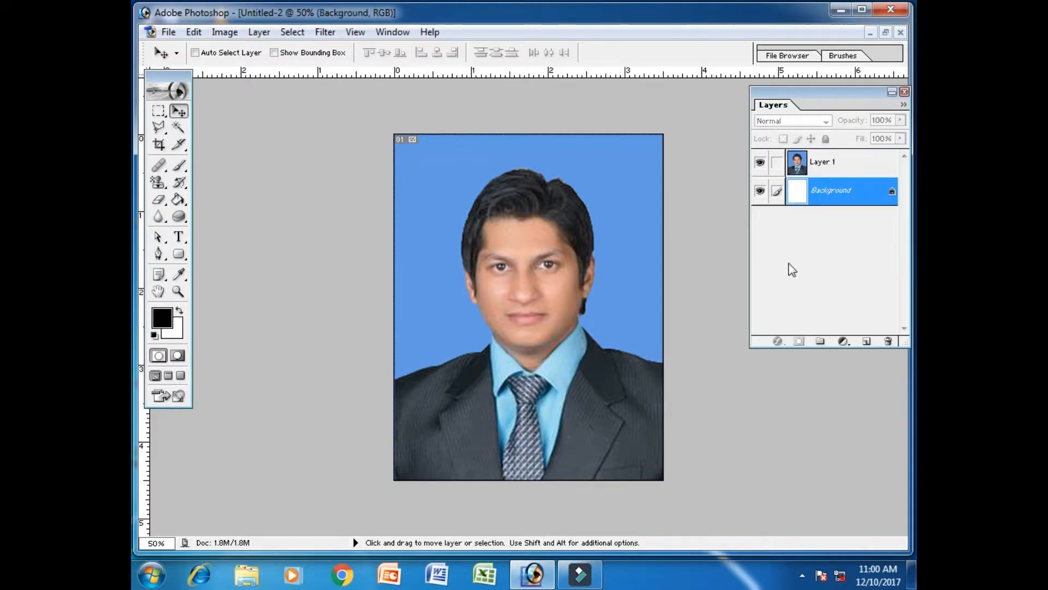
pyautogui.click(817, 172)
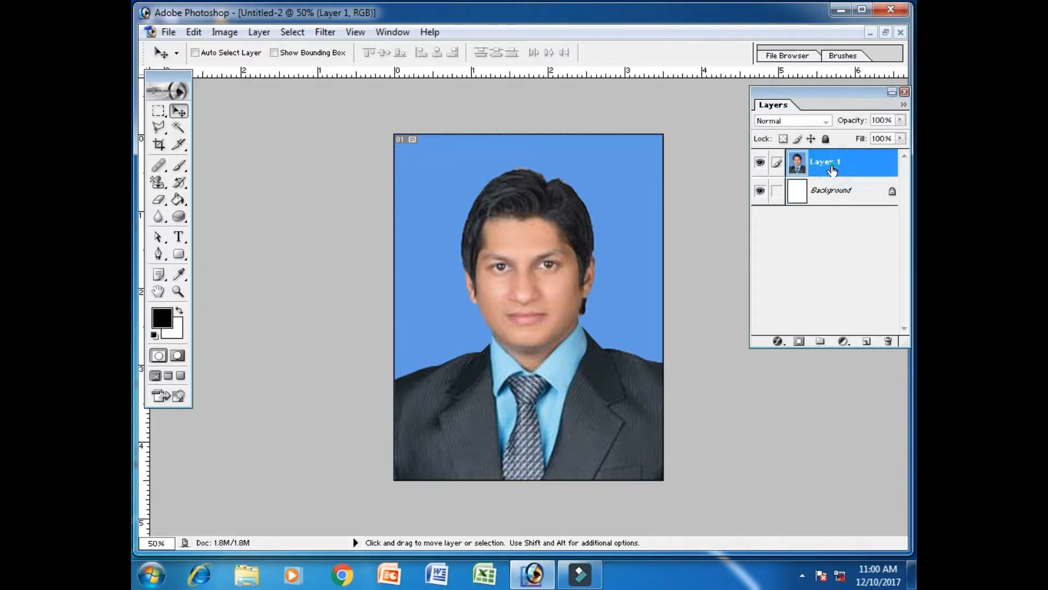
pyautogui.click(758, 163)
pyautogui.click(759, 163)
pyautogui.click(759, 164)
pyautogui.click(758, 164)
# With the Background layer selected, enlarge the canvas to 3.7 × 4.7 inches around its center for a white border.
pyautogui.click(845, 198)
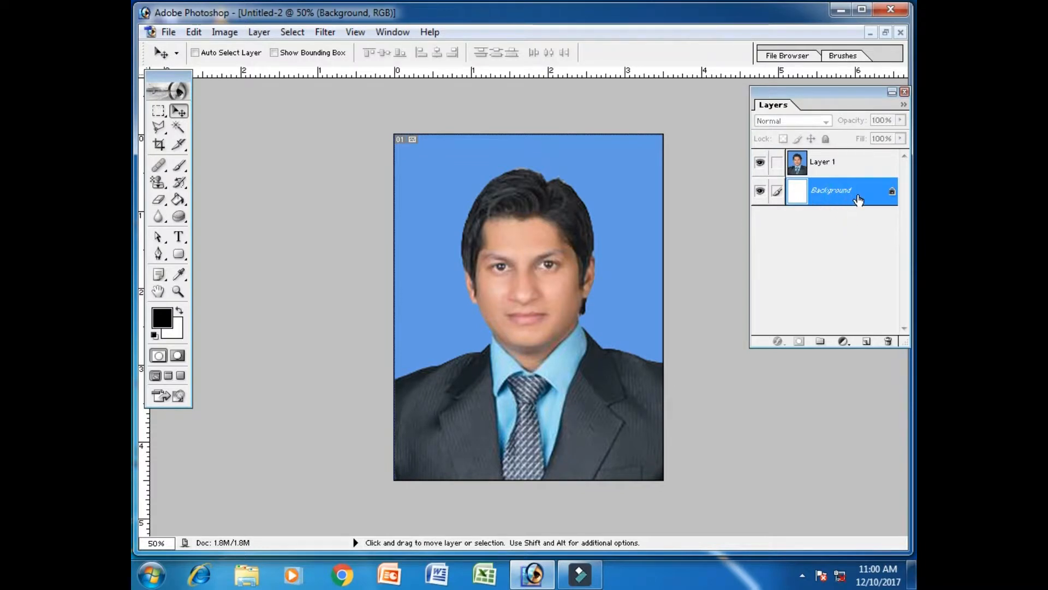
pyautogui.click(214, 32)
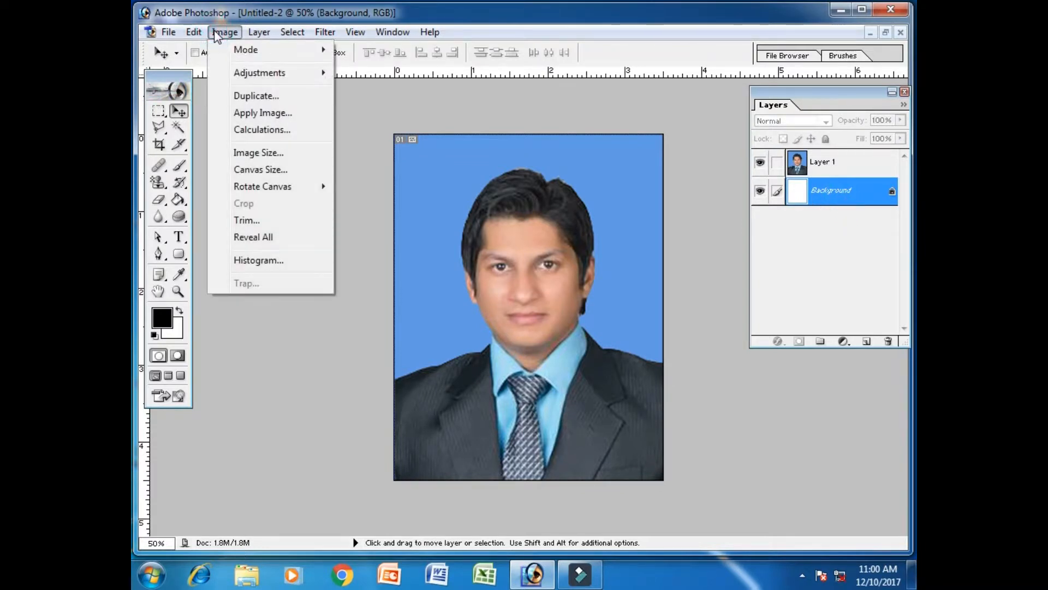
pyautogui.click(261, 170)
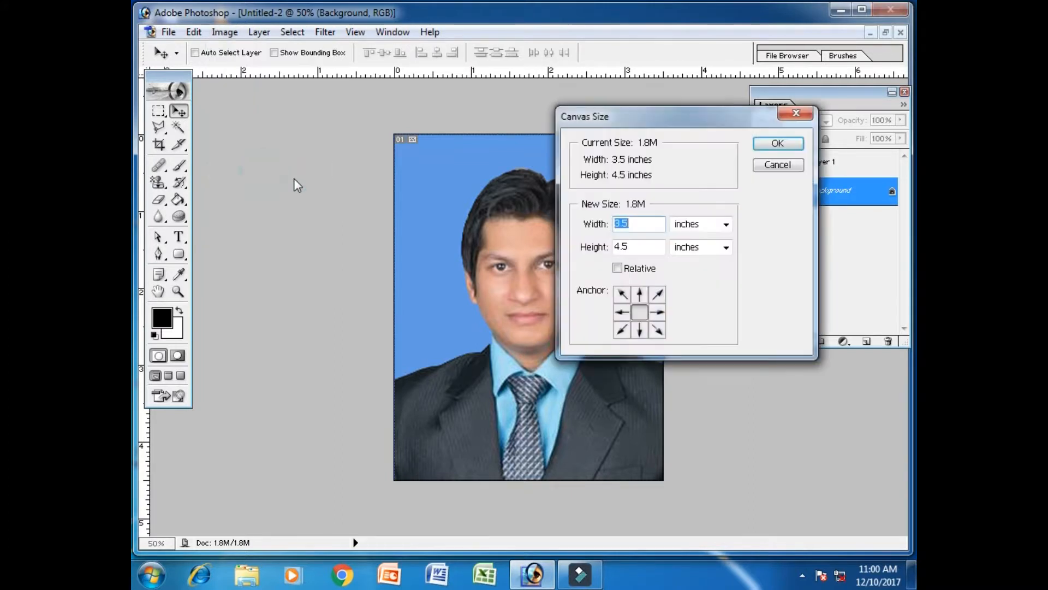
pyautogui.click(653, 230)
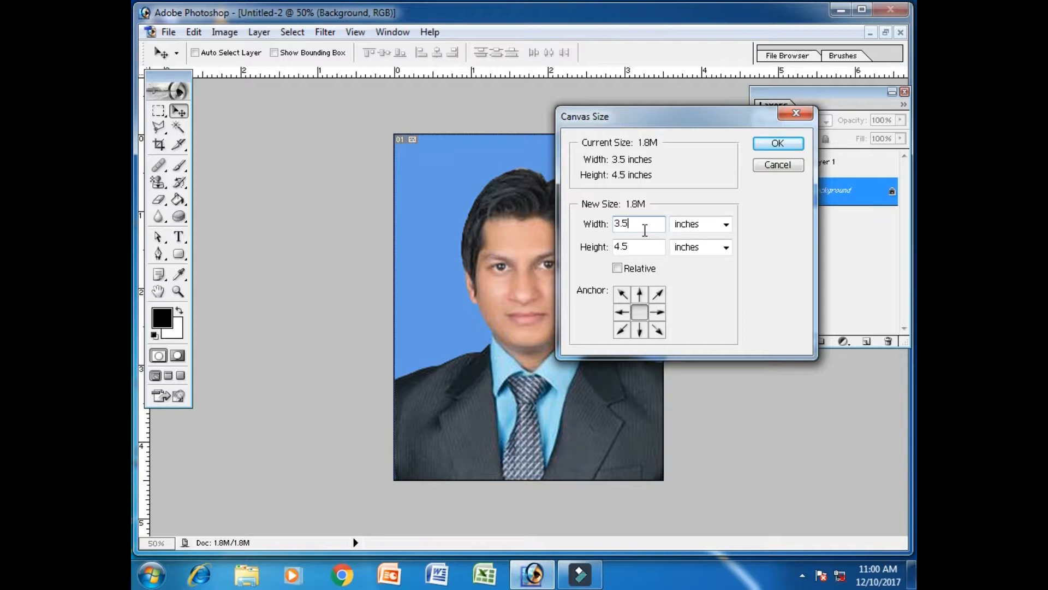
pyautogui.press('BackSpace')
pyautogui.write('7')
pyautogui.press('Tab')
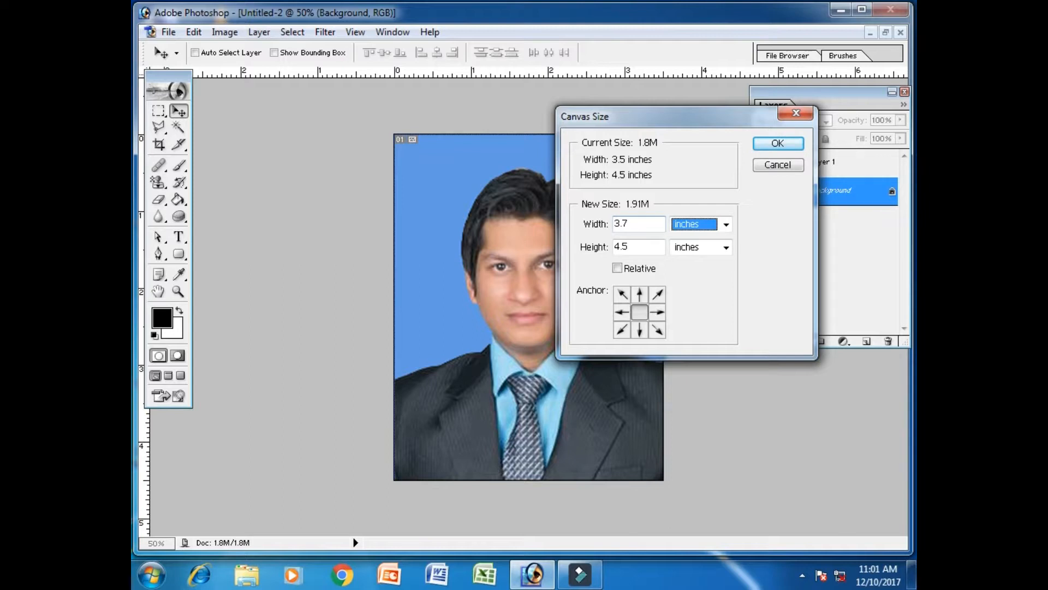
pyautogui.press('Tab')
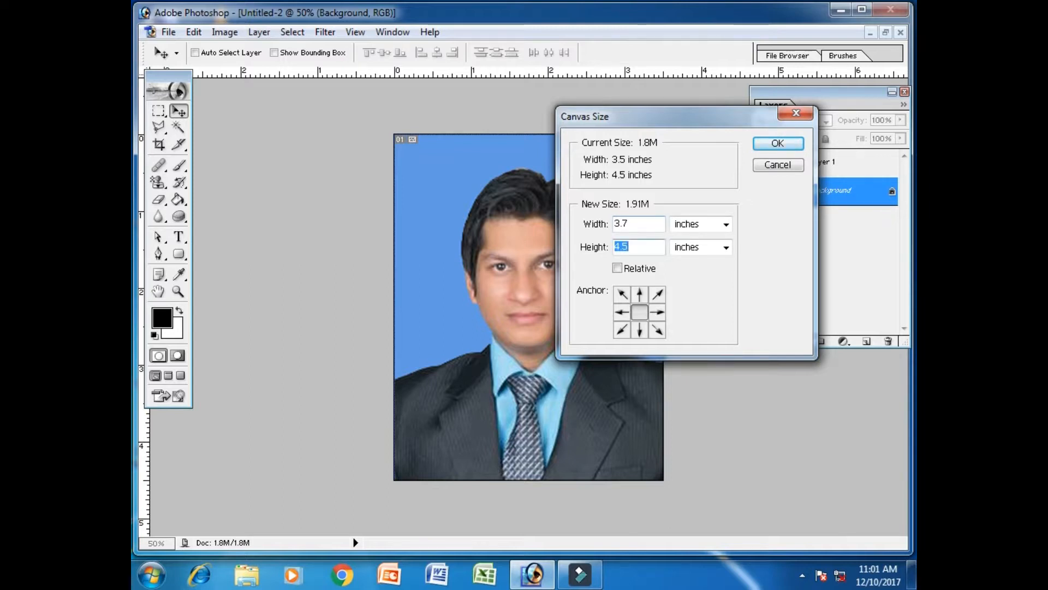
pyautogui.write('4.7')
pyautogui.click(789, 145)
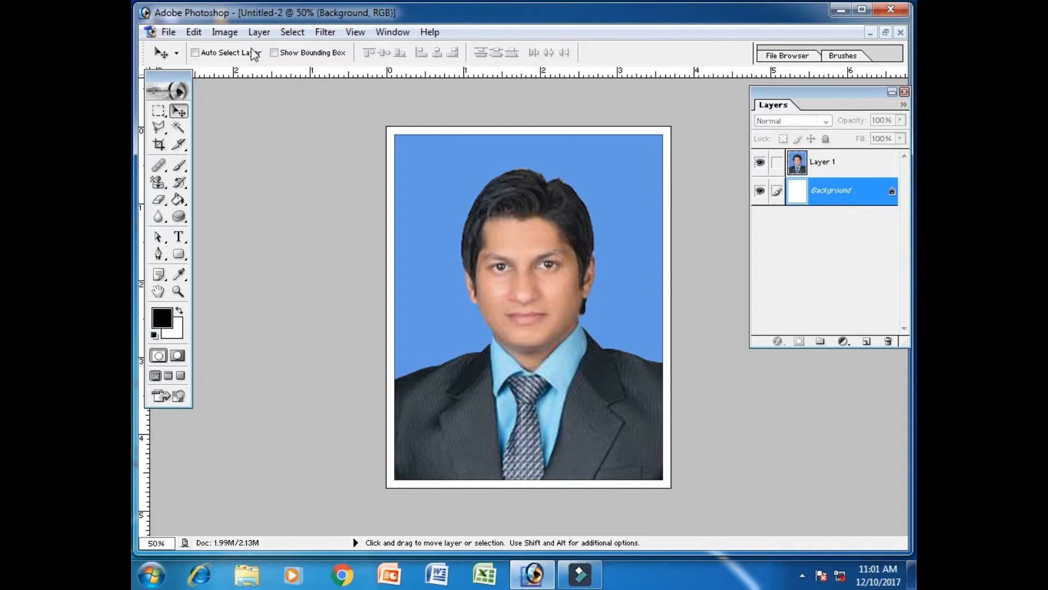
pyautogui.click(194, 33)
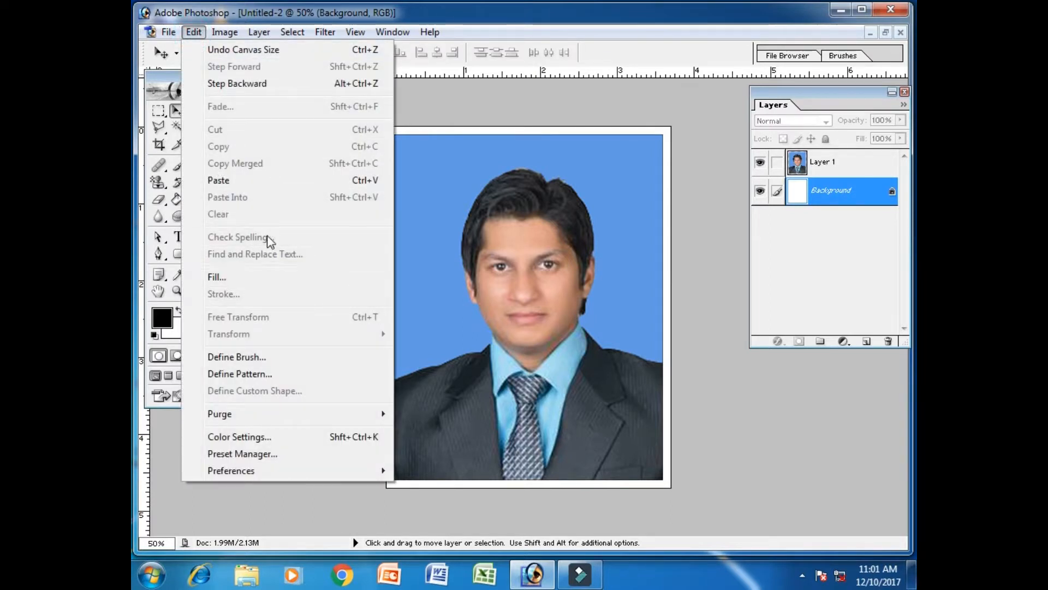
pyautogui.click(851, 161)
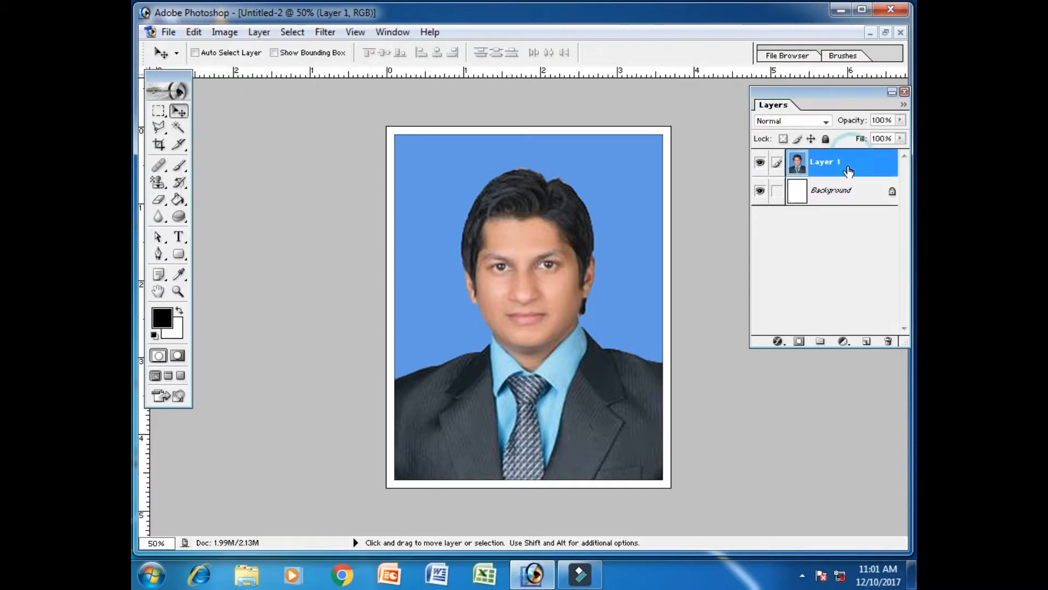
pyautogui.click(194, 32)
pyautogui.click(834, 196)
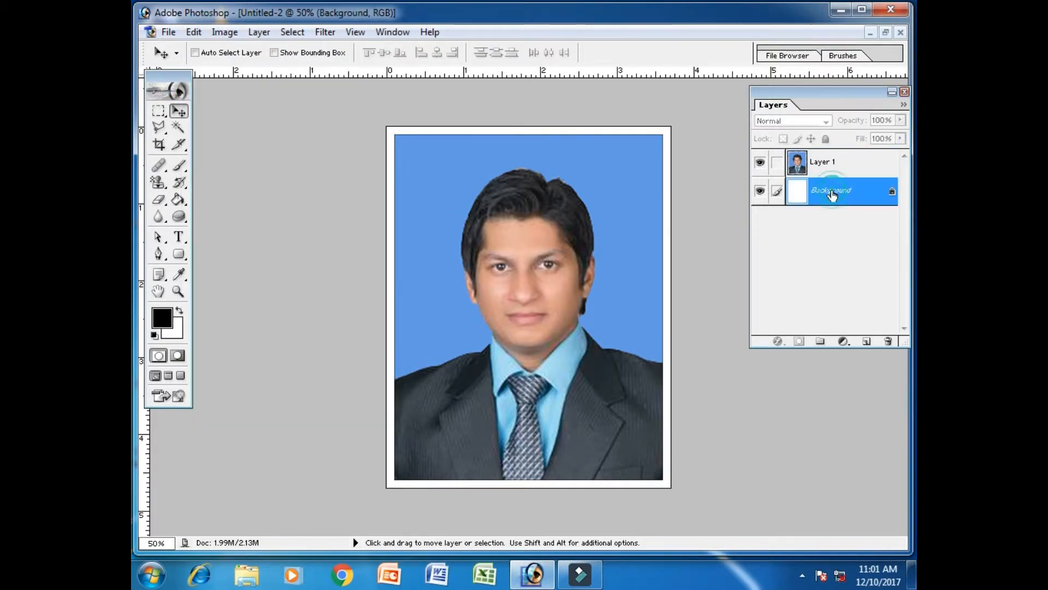
pyautogui.click(847, 169)
pyautogui.click(847, 195)
pyautogui.click(834, 170)
# Select the whole canvas on the Background layer, apply a 1 px black centered stroke around it, and deselect.
pyautogui.click(835, 190)
pyautogui.hotkey('ctrl', 'a')
pyautogui.click(194, 33)
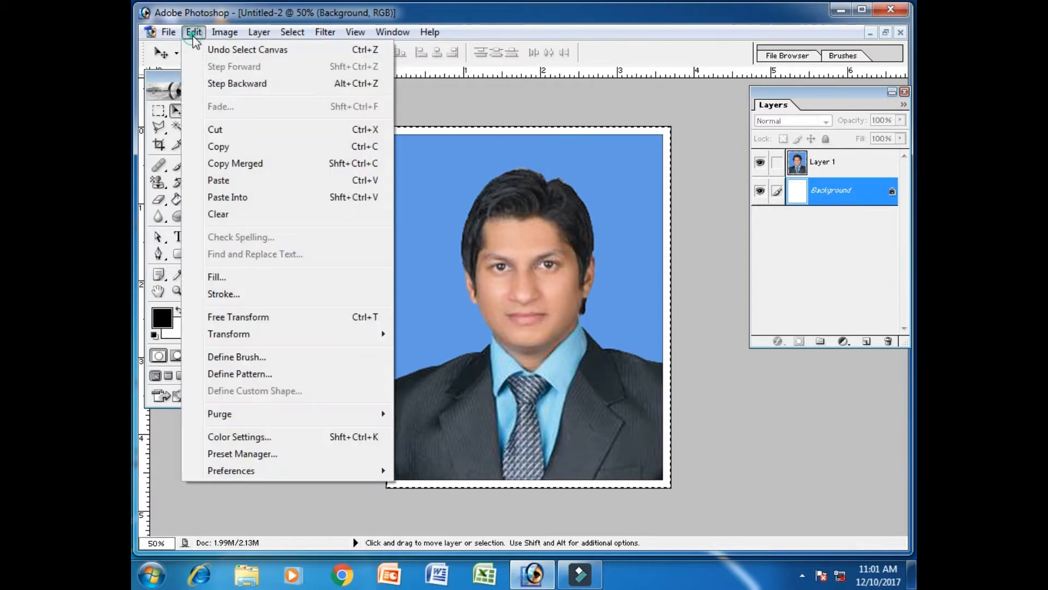
pyautogui.click(220, 294)
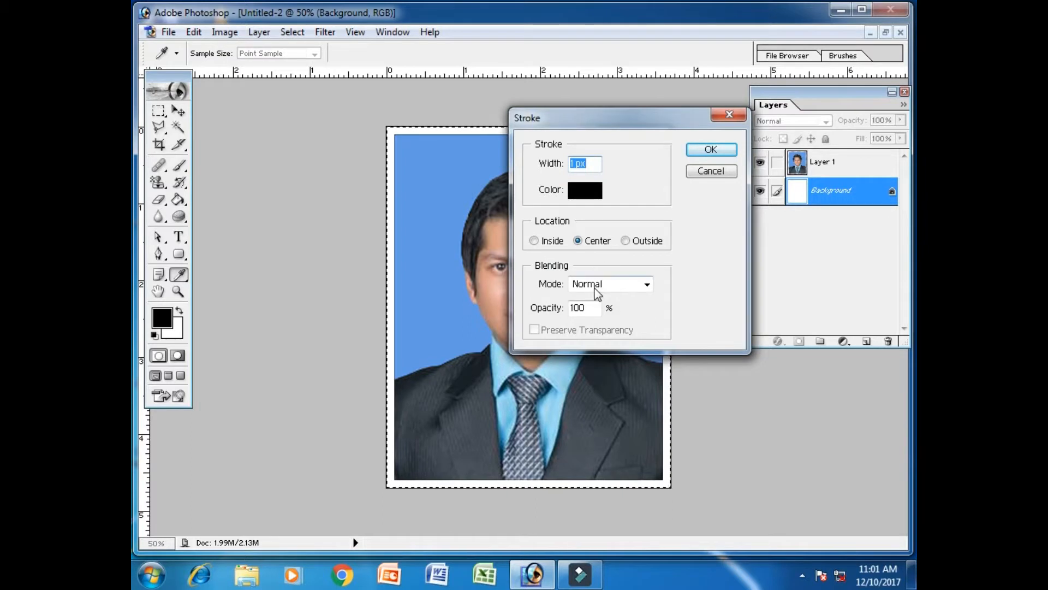
pyautogui.click(711, 150)
pyautogui.press('v')
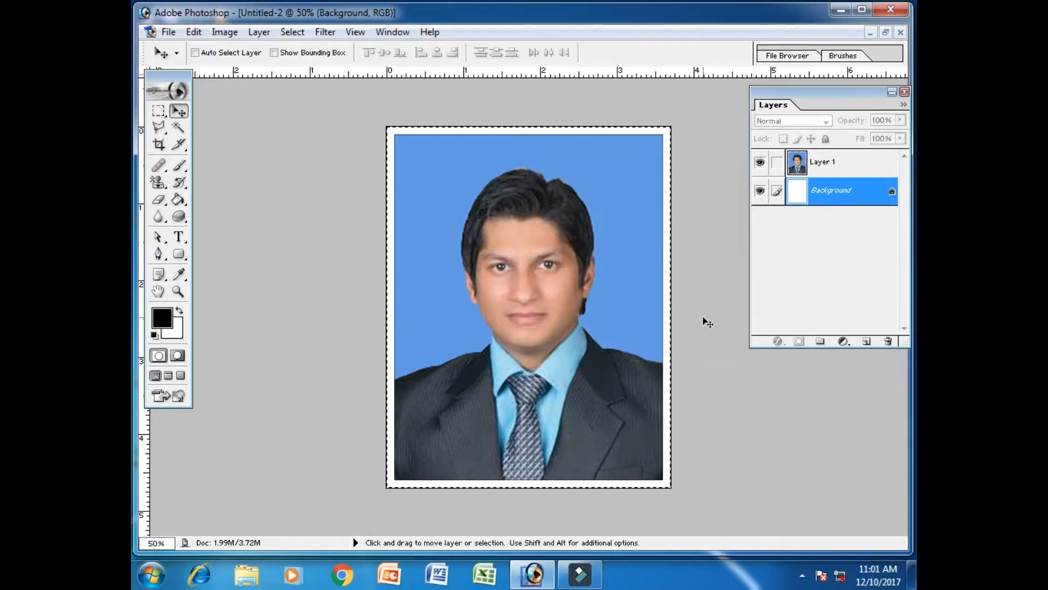
pyautogui.hotkey('ctrl', 'd')
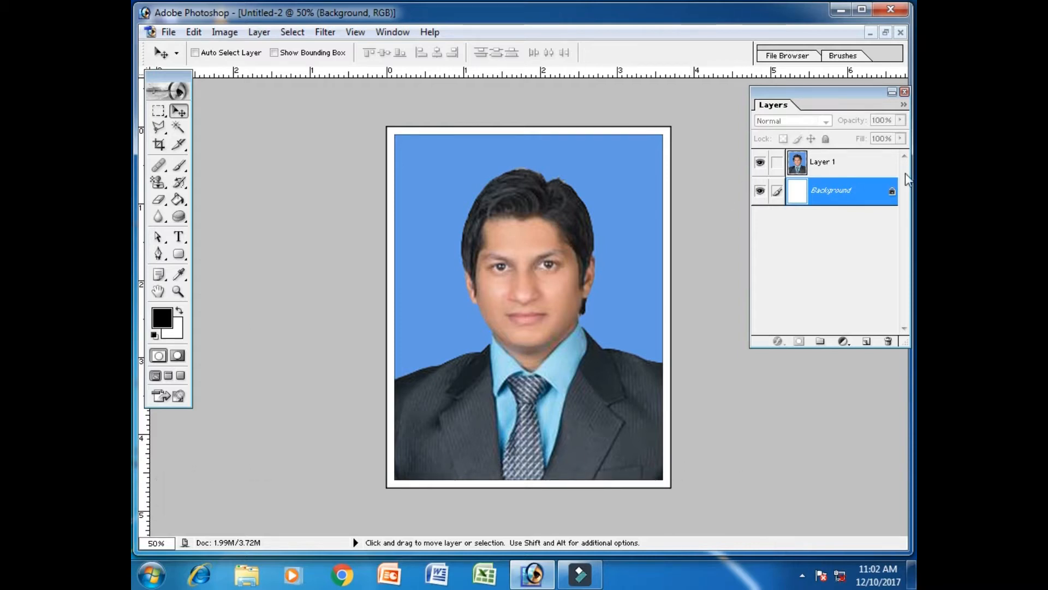
# Merge the portrait layer down into the Background layer.
pyautogui.click(859, 173)
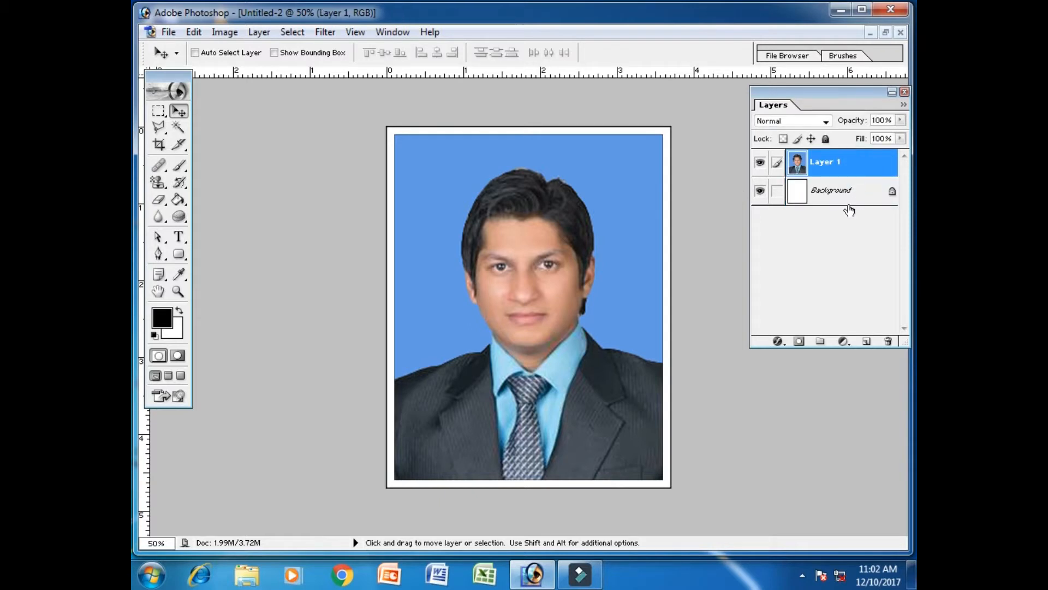
pyautogui.click(846, 192)
pyautogui.click(855, 165)
pyautogui.click(259, 32)
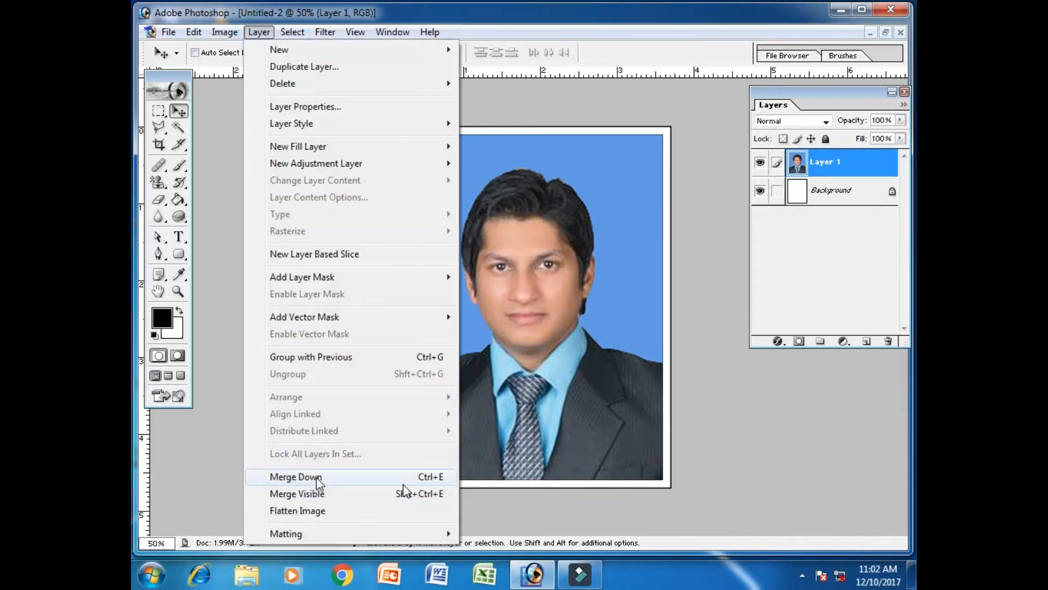
pyautogui.click(437, 478)
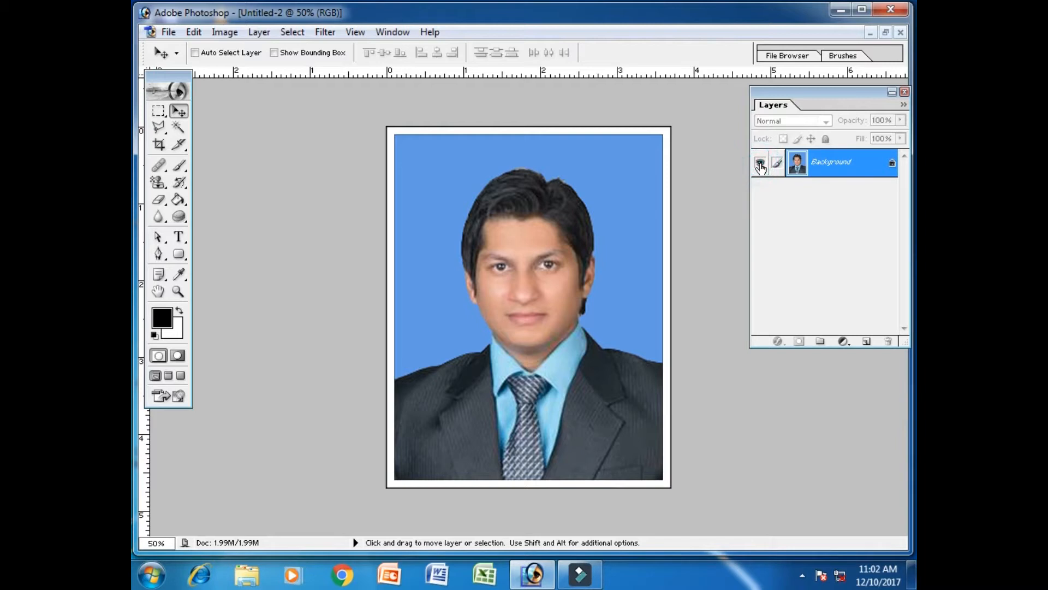
# Start a new custom-size document and set its width to 10 inches.
pyautogui.click(169, 33)
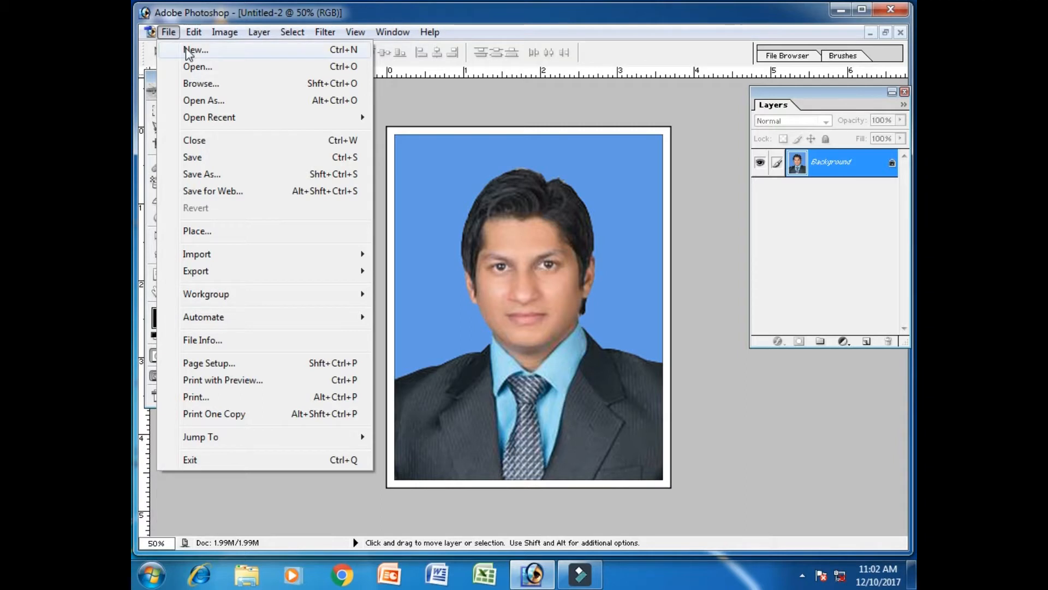
pyautogui.click(188, 50)
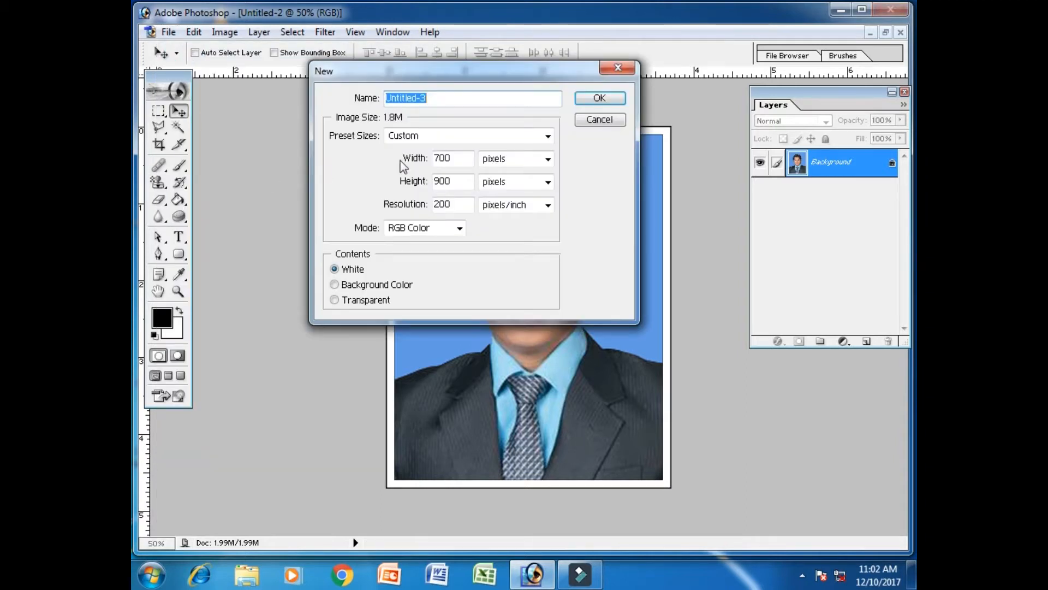
pyautogui.click(508, 137)
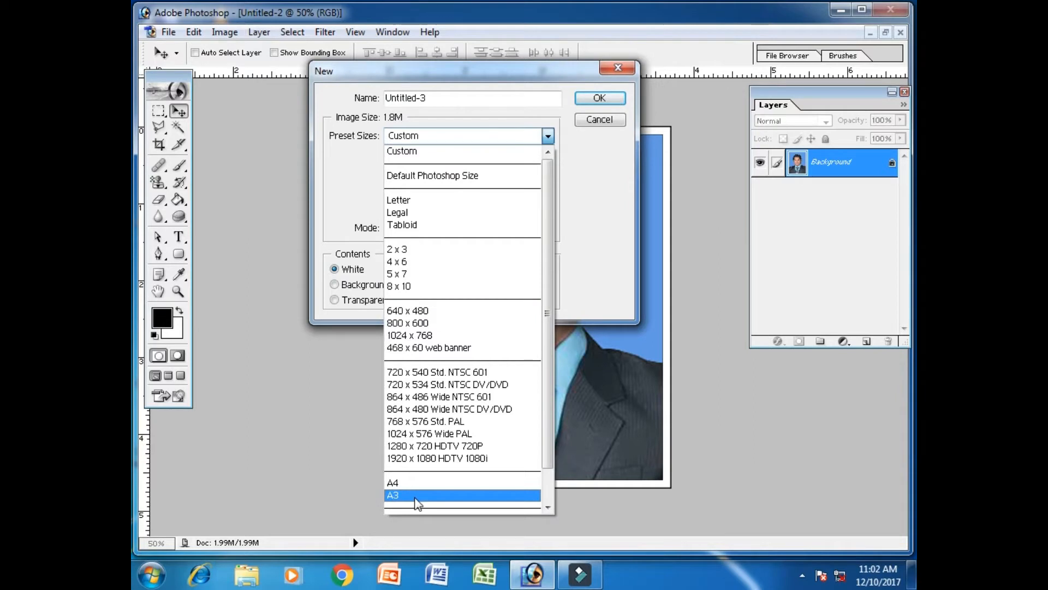
pyautogui.click(342, 157)
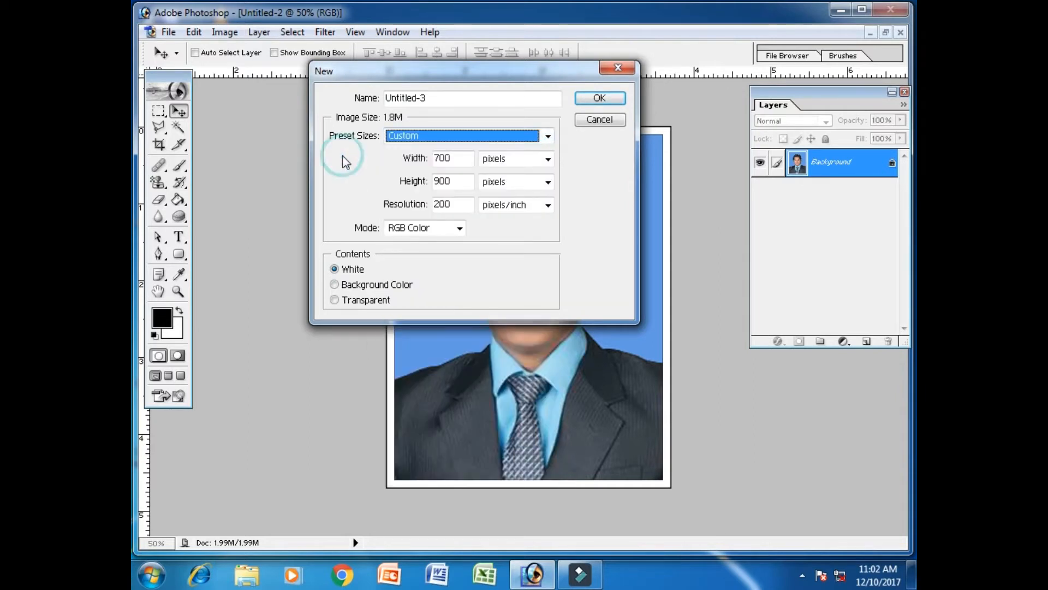
pyautogui.click(454, 158)
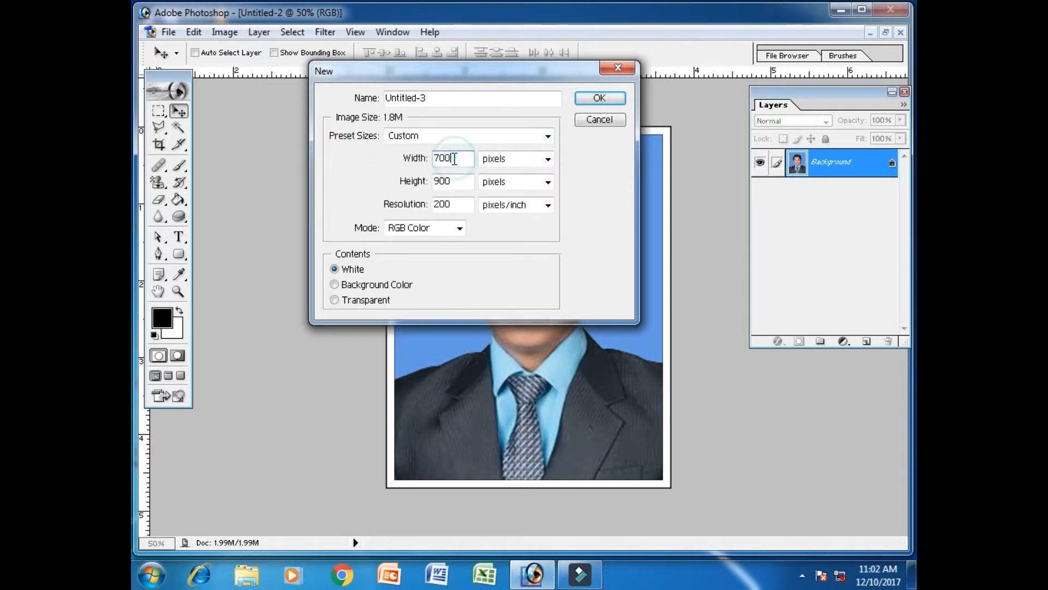
pyautogui.press('BackSpace')
pyautogui.press('BackSpace')
pyautogui.press('BackSpace')
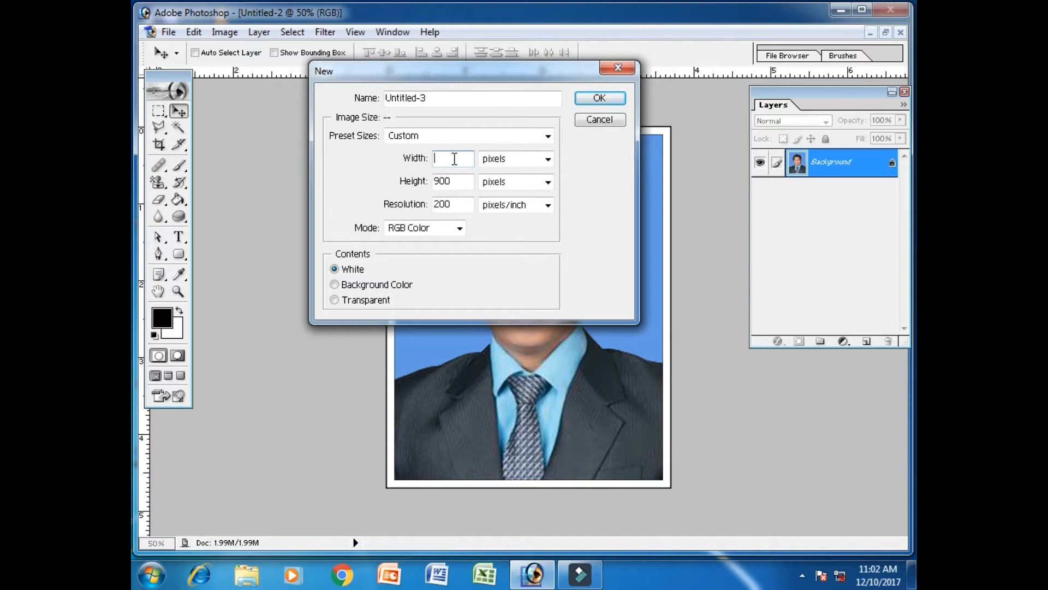
pyautogui.write('10')
pyautogui.press('BackSpace')
pyautogui.write('2')
pyautogui.press('BackSpace')
pyautogui.write('0')
pyautogui.press('Tab')
pyautogui.press('Down')
pyautogui.press('Down')
pyautogui.press('Up')
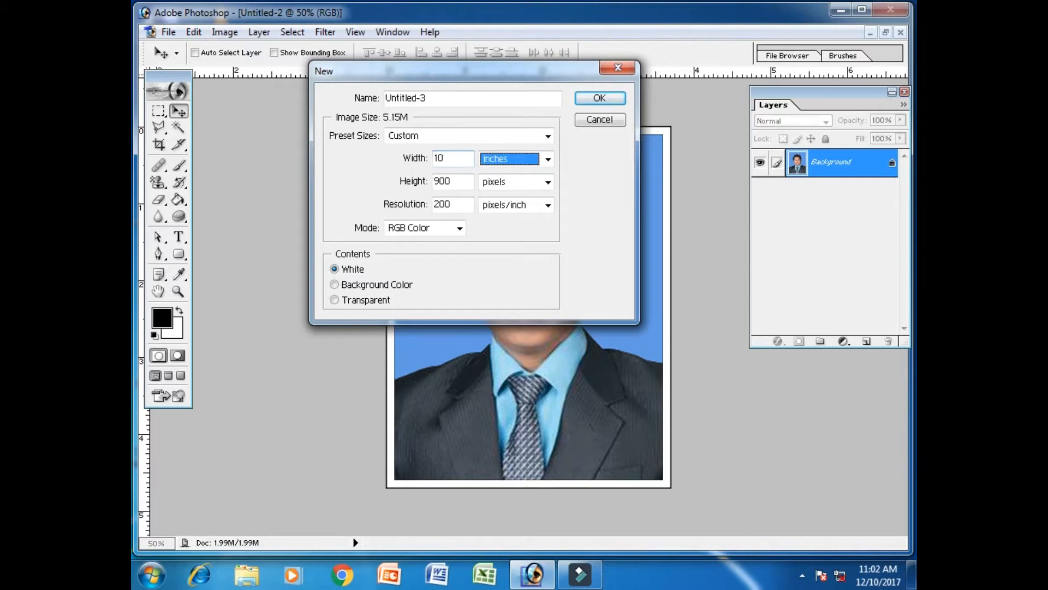
# Set the new document's height to 8 inches and its resolution to 300 pixels/inch, and create it.
pyautogui.press('Tab')
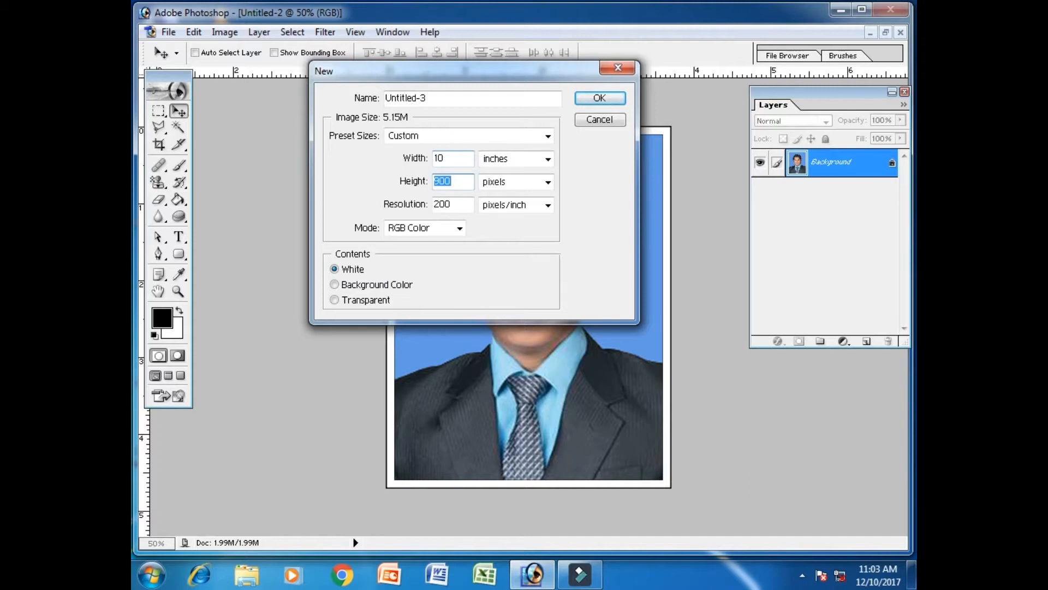
pyautogui.write('8')
pyautogui.press('Tab')
pyautogui.press('Down')
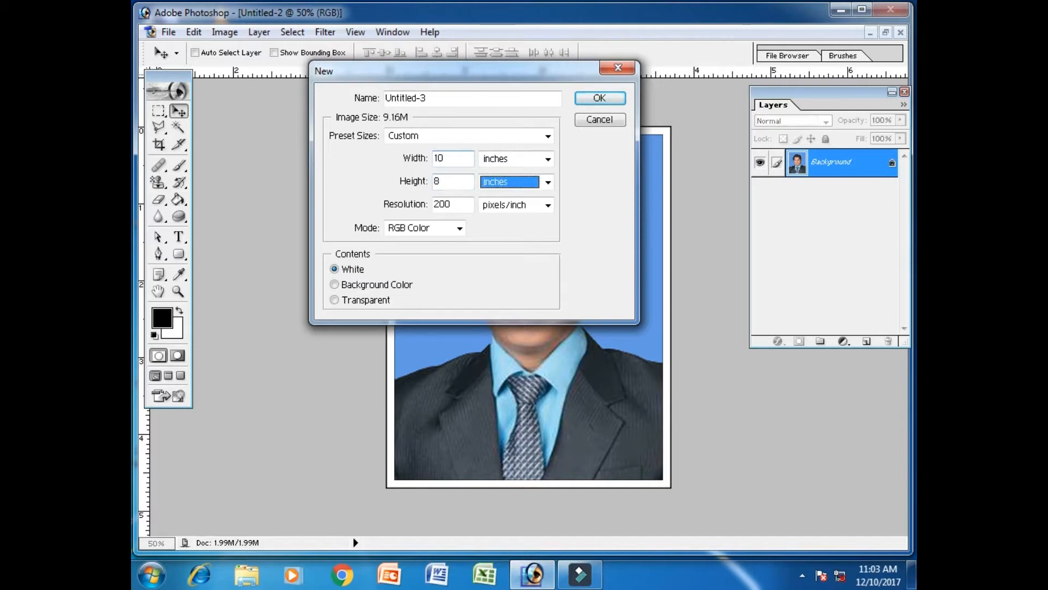
pyautogui.press('Tab')
pyautogui.write('300')
pyautogui.press('Return')
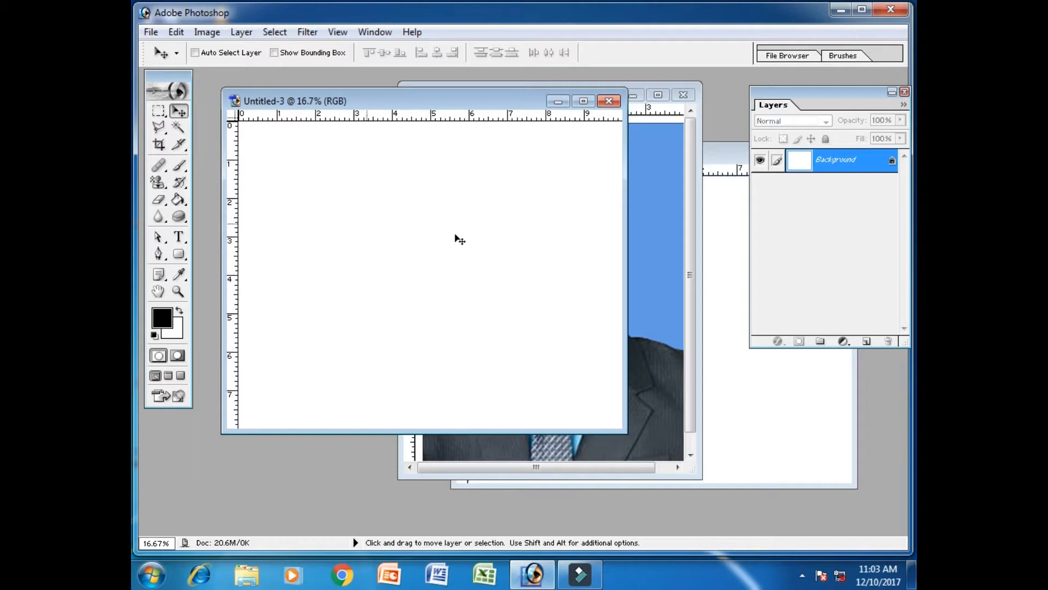
# Copy the bordered passport photo from Untitled-2 and paste it into the blank Untitled-3 document.
pyautogui.click(655, 250)
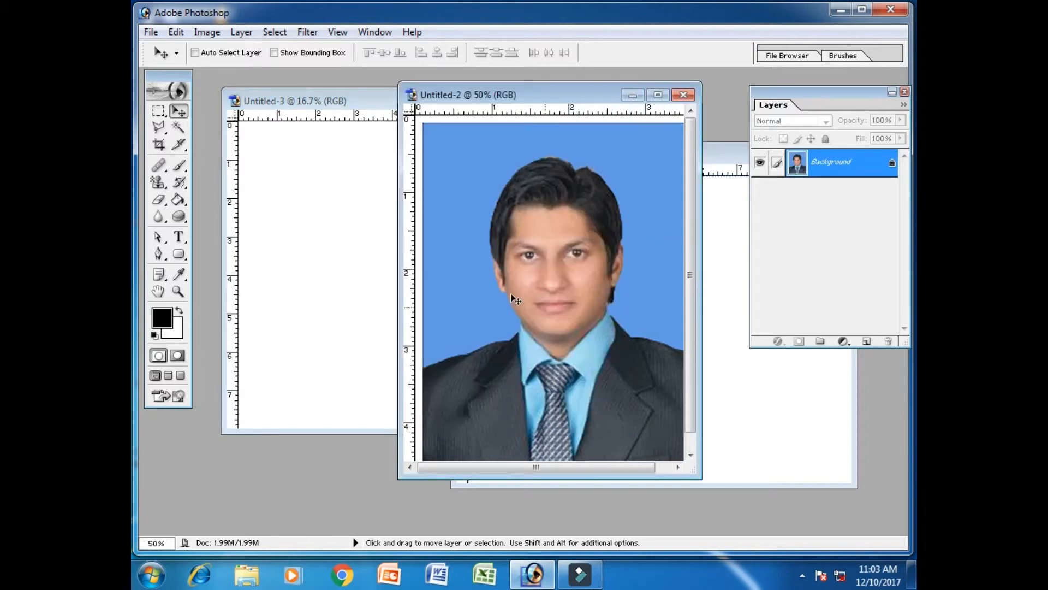
pyautogui.click(315, 113)
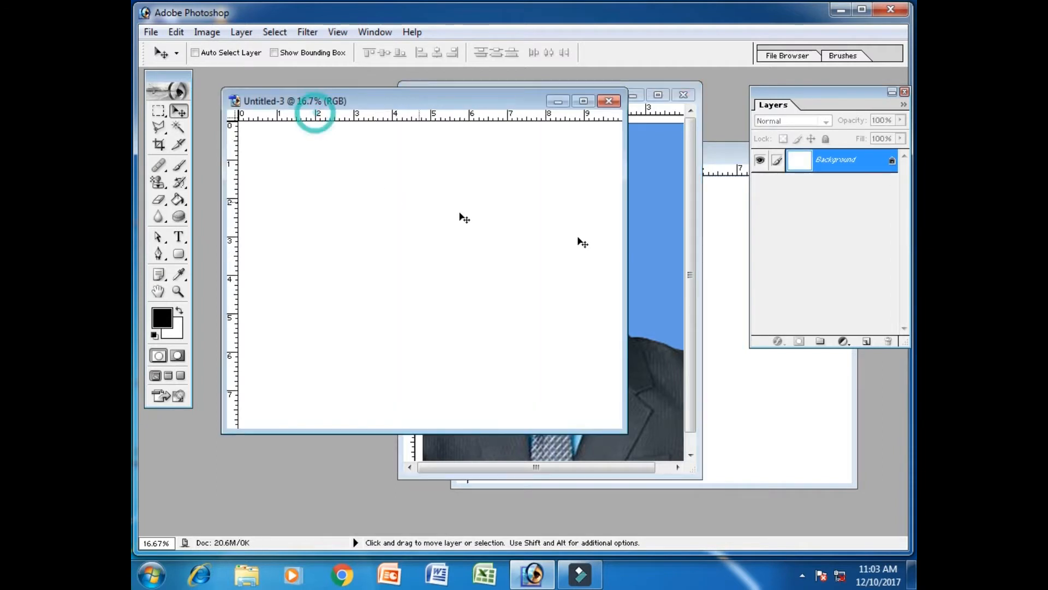
pyautogui.click(643, 229)
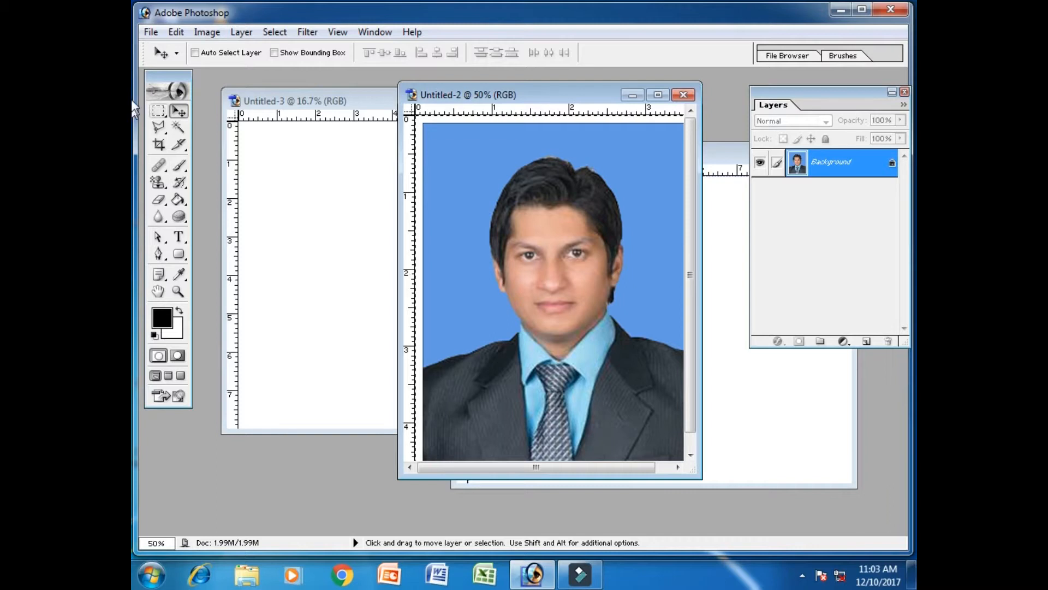
pyautogui.click(176, 33)
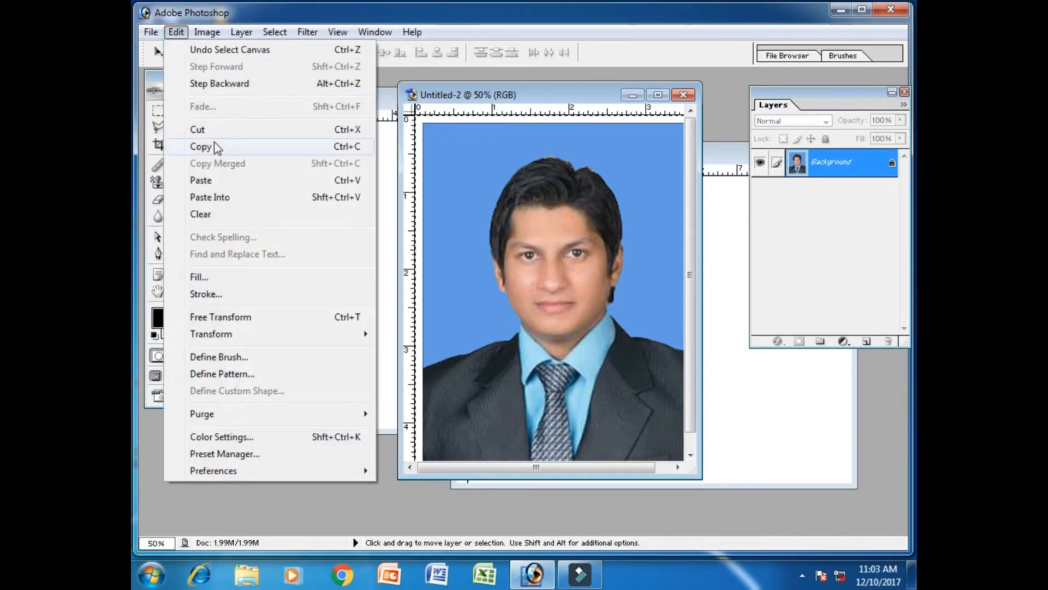
pyautogui.click(215, 145)
pyautogui.click(232, 152)
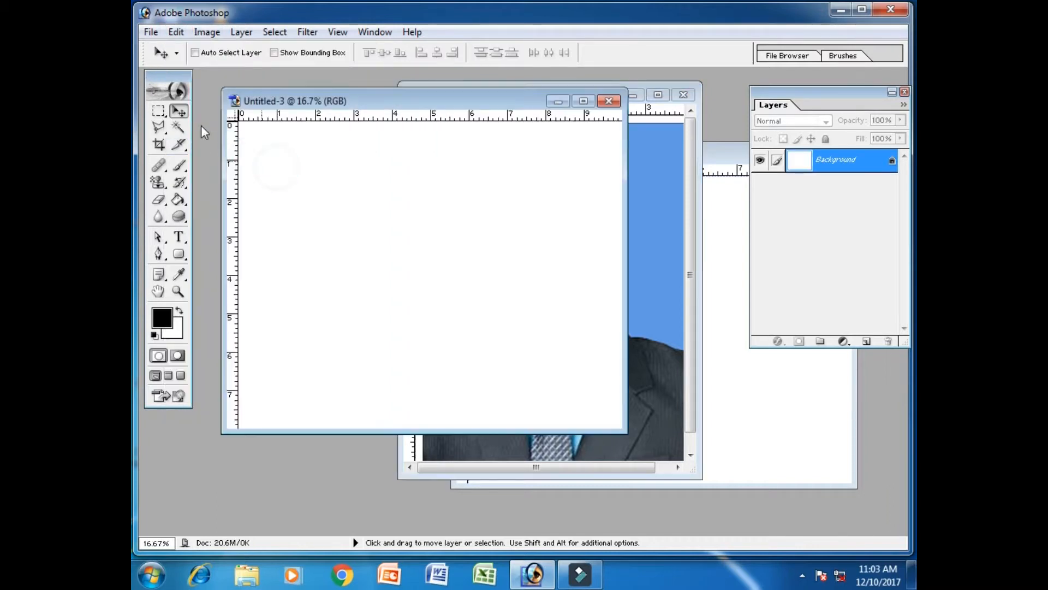
pyautogui.click(176, 32)
pyautogui.click(221, 180)
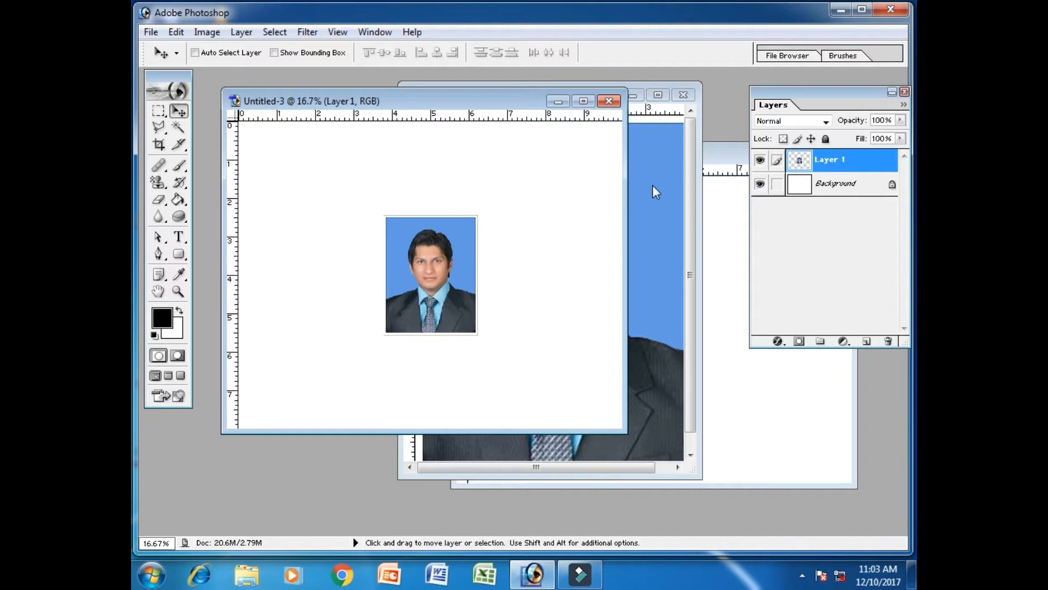
# Move the pasted photo into the upper-left corner of the page.
pyautogui.moveTo(435, 303); pyautogui.dragTo(370, 256)
pyautogui.click(282, 204)
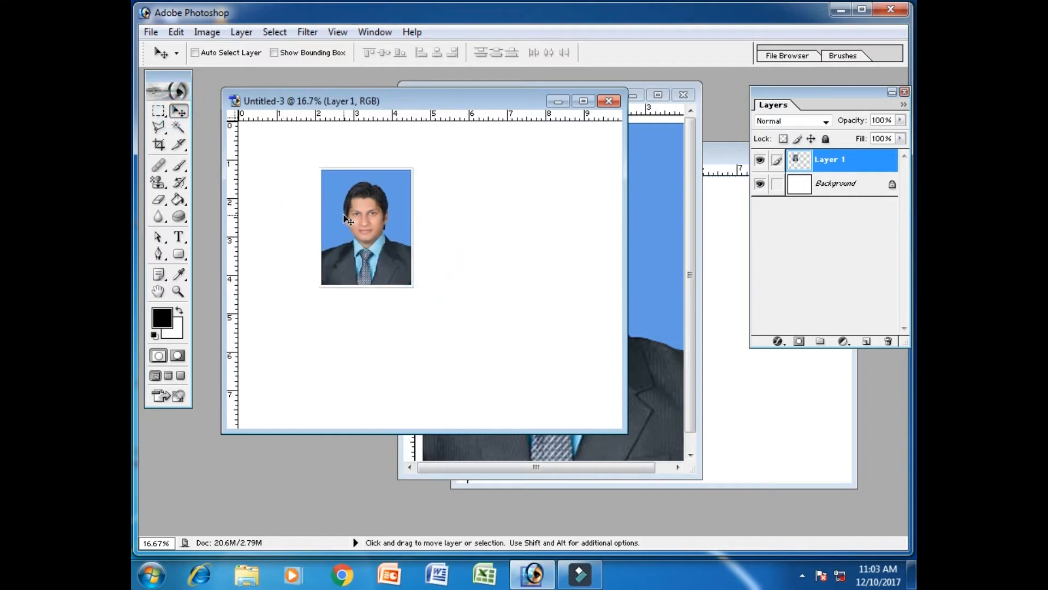
pyautogui.moveTo(392, 229); pyautogui.dragTo(286, 197)
pyautogui.click(305, 170)
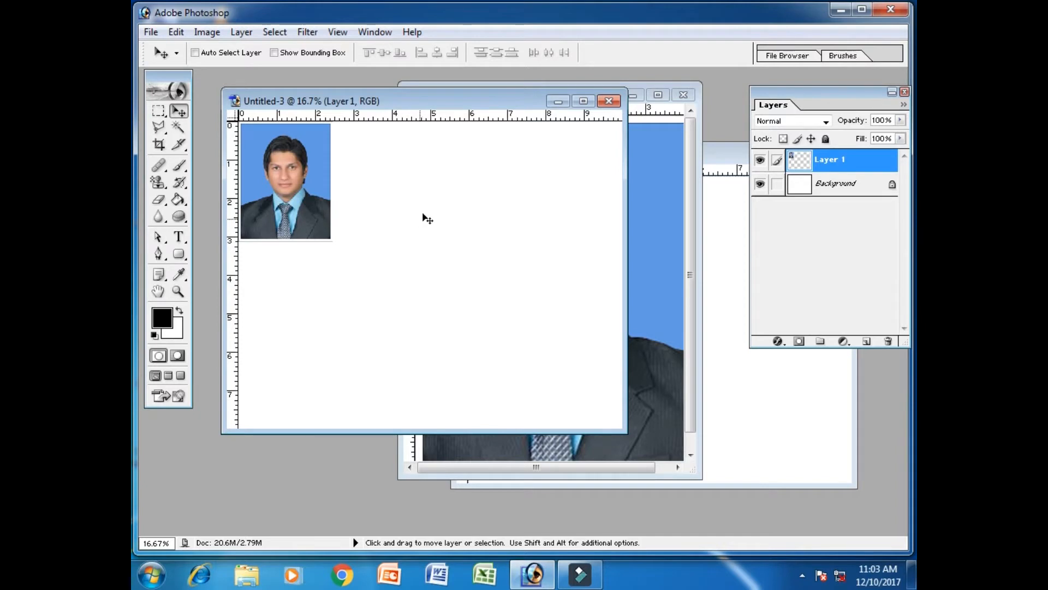
# Duplicate Layer 1 under its default name and place the copy directly to the right of the first photo, edges nearly touching.
pyautogui.rightClick(833, 165)
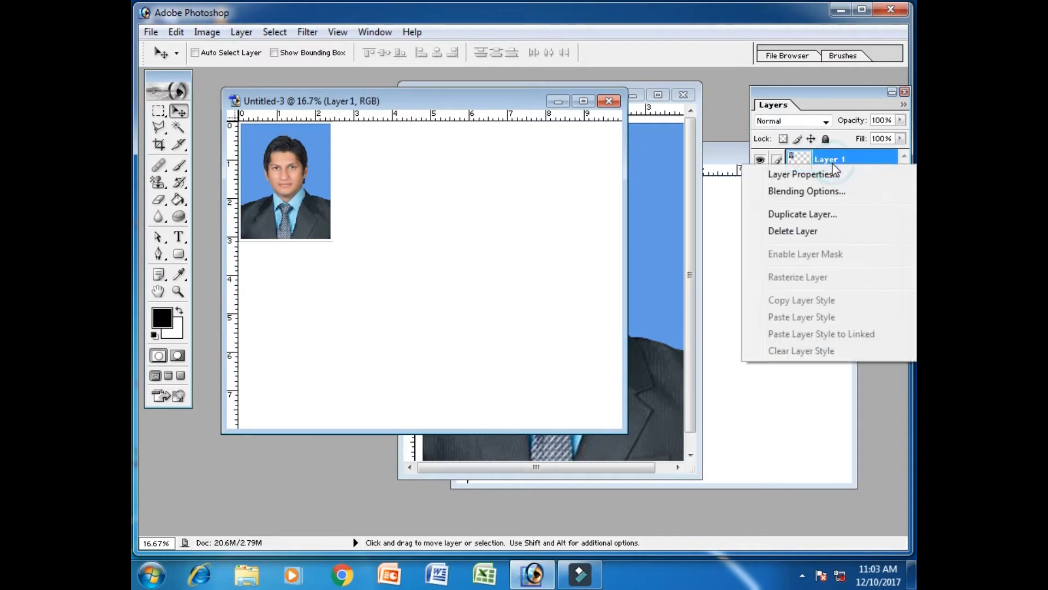
pyautogui.click(839, 217)
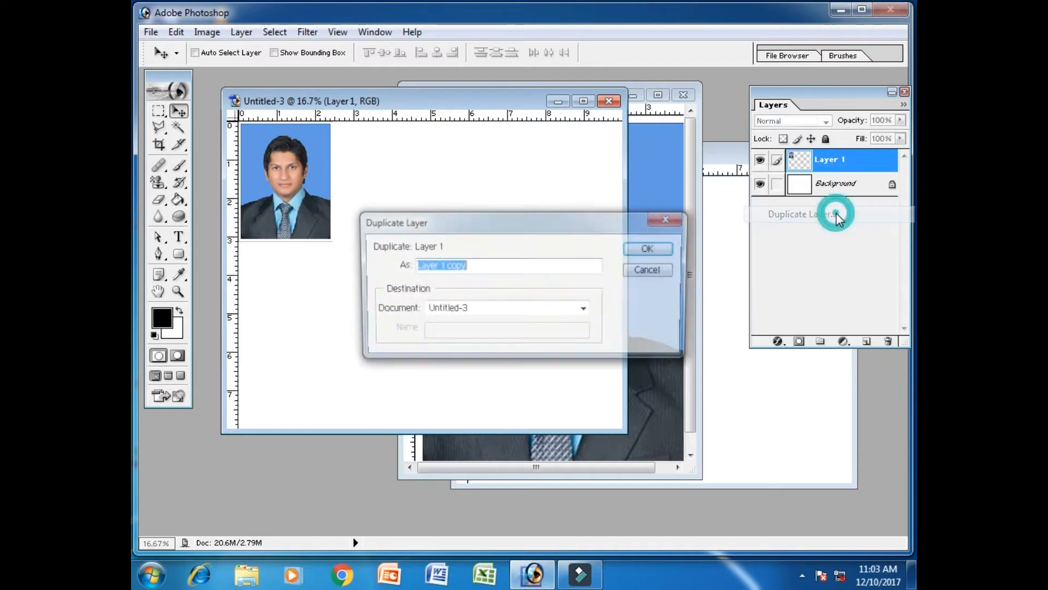
pyautogui.click(652, 248)
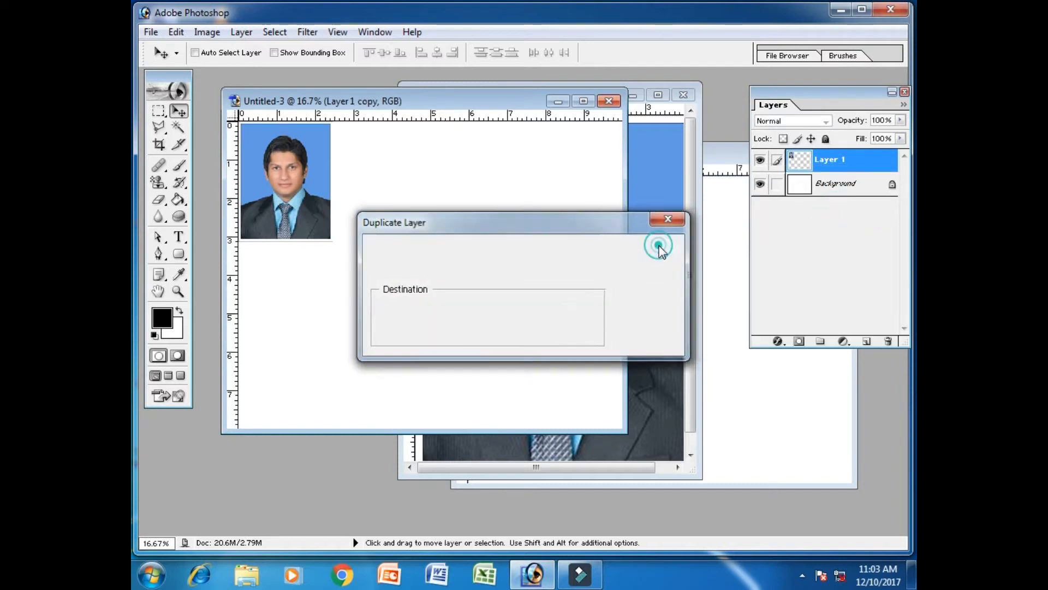
pyautogui.moveTo(293, 188); pyautogui.dragTo(380, 191)
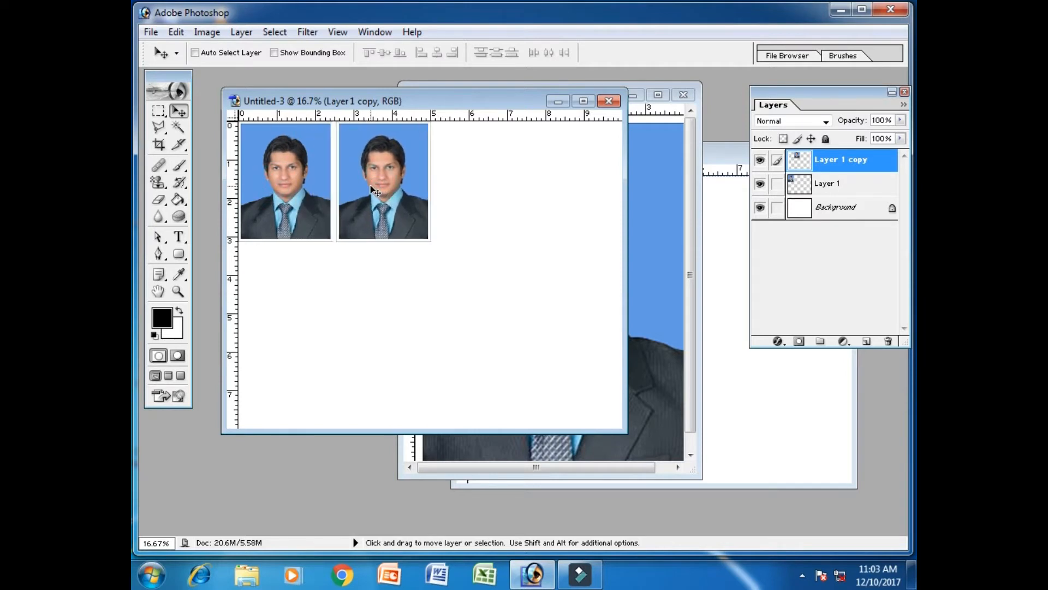
pyautogui.hotkey('shift', 'Left')
pyautogui.hotkey('shift', 'Left')
pyautogui.hotkey('shift', 'Left')
pyautogui.hotkey('shift', 'Left')
pyautogui.hotkey('shift', 'Left')
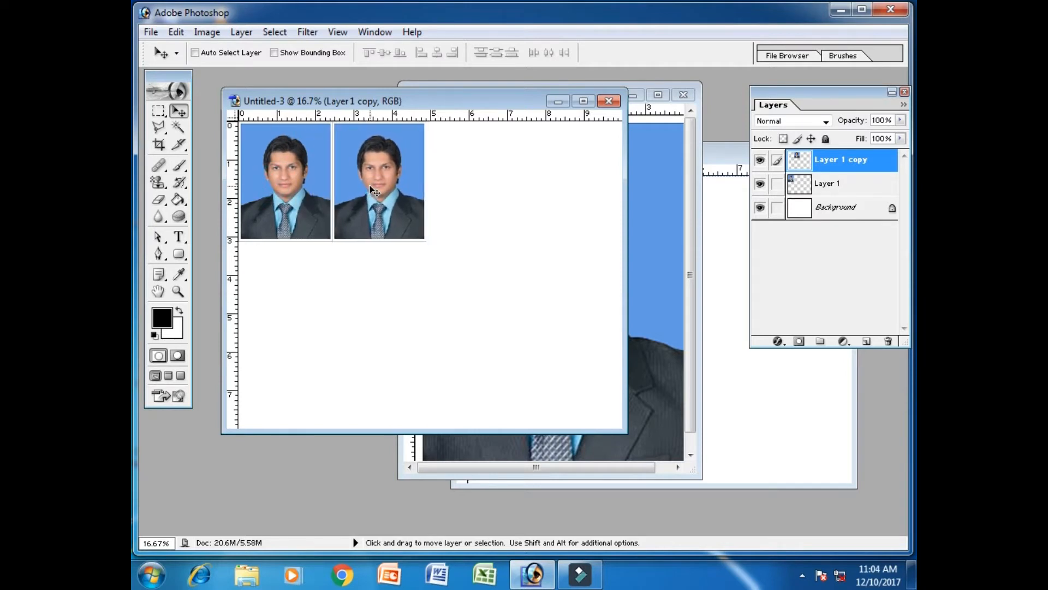
pyautogui.hotkey('shift', 'Left')
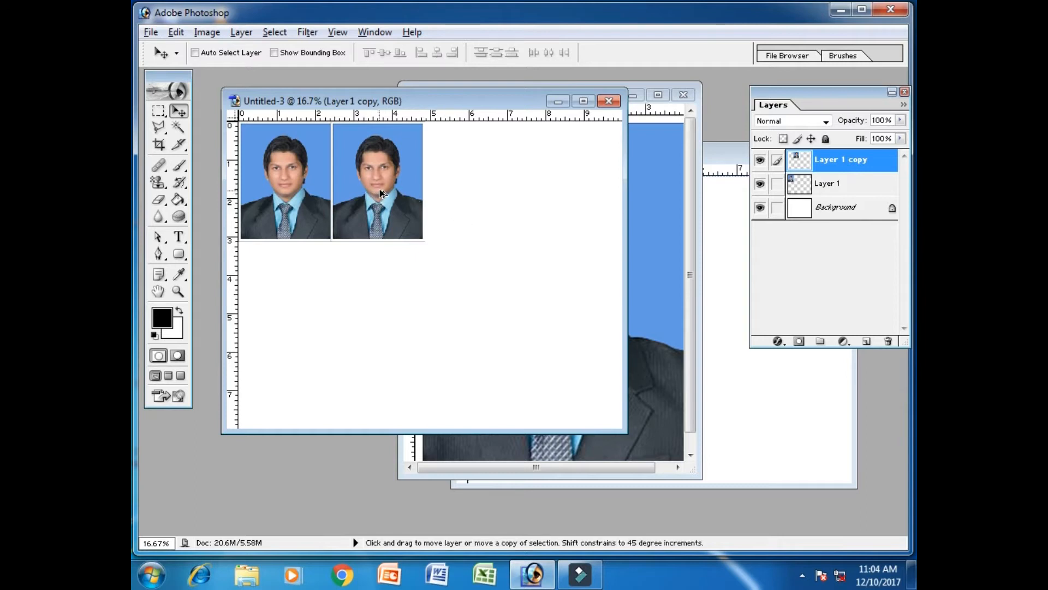
# Make two more copies of the second photo, staggered to its right in the same row.
pyautogui.moveTo(381, 193); pyautogui.dragTo(464, 196)
pyautogui.click(484, 184)
pyautogui.moveTo(441, 177); pyautogui.dragTo(454, 177)
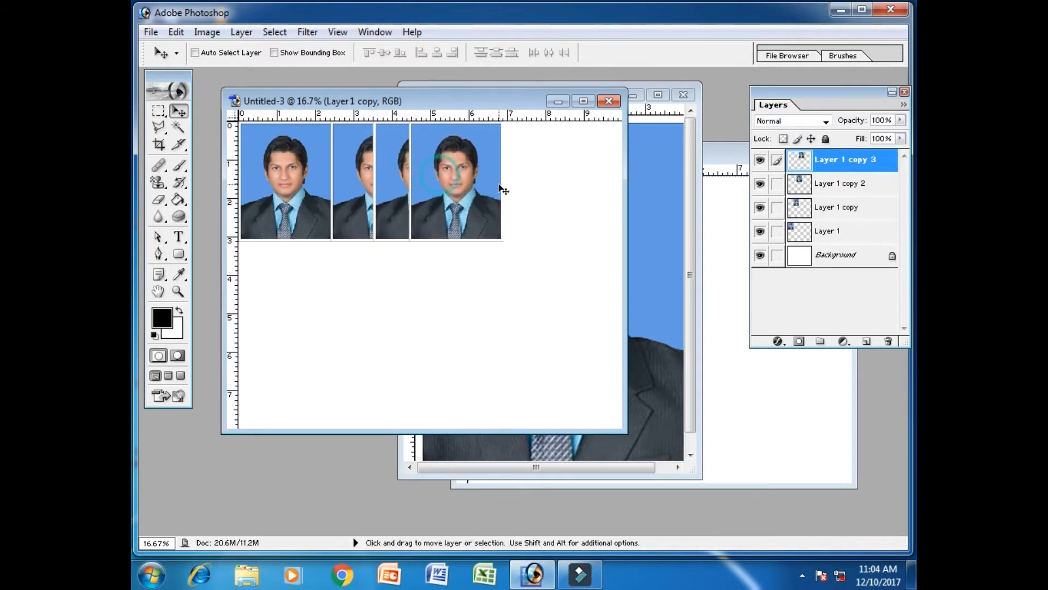
# Shift the newest photo copy, Layer 1 copy 3, horizontally to the right until it clears the other photos.
pyautogui.hotkey('shift', 'Right')
pyautogui.hotkey('shift', 'Right')
pyautogui.hotkey('shift', 'Right')
pyautogui.hotkey('shift', 'Right')
pyautogui.hotkey('shift', 'Right')
pyautogui.hotkey('shift', 'Right')
pyautogui.hotkey('shift', 'Right')
pyautogui.hotkey('shift', 'Right')
pyautogui.hotkey('shift', 'Right')
pyautogui.hotkey('shift', 'Right')
pyautogui.hotkey('shift', 'Right')
pyautogui.hotkey('shift', 'Right')
pyautogui.hotkey('shift', 'Right')
pyautogui.hotkey('shift', 'Right')
pyautogui.hotkey('shift', 'Right')
pyautogui.hotkey('shift', 'Right')
pyautogui.hotkey('shift', 'Right')
pyautogui.hotkey('shift', 'Right')
pyautogui.hotkey('shift', 'Right')
pyautogui.hotkey('shift', 'Right')
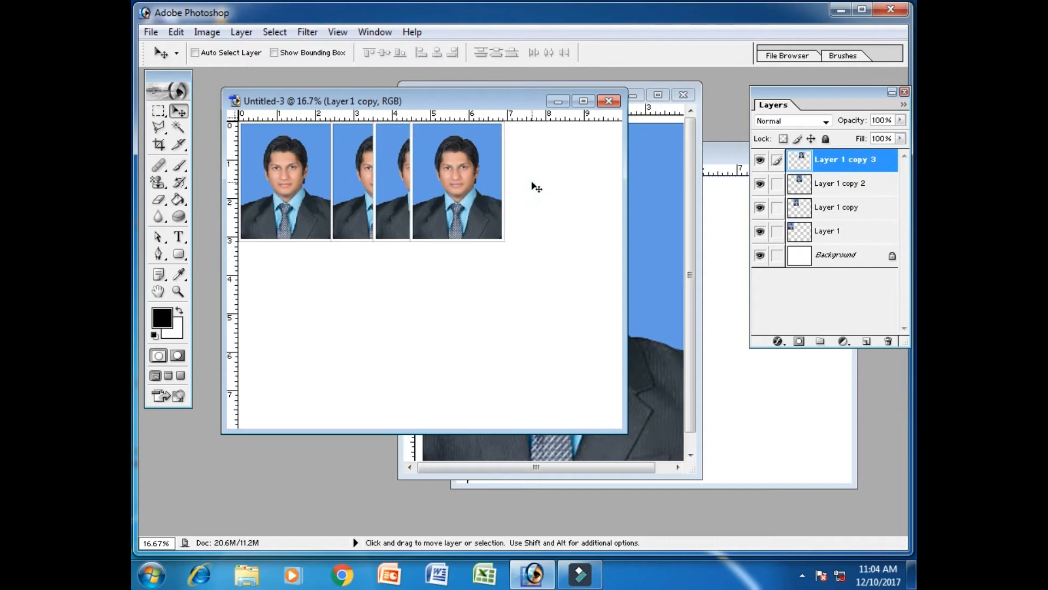
pyautogui.hotkey('shift', 'Right')
pyautogui.hotkey('shift', 'Right')
pyautogui.hotkey('shift', 'Right')
pyautogui.hotkey('shift', 'Right')
pyautogui.hotkey('shift', 'Right')
pyautogui.hotkey('shift', 'Right')
pyautogui.hotkey('shift', 'Right')
pyautogui.hotkey('shift', 'Right')
pyautogui.hotkey('shift', 'Right')
pyautogui.hotkey('shift', 'Right')
pyautogui.hotkey('shift', 'Right')
pyautogui.hotkey('shift', 'Right')
pyautogui.hotkey('shift', 'Right')
pyautogui.hotkey('shift', 'Right')
pyautogui.hotkey('shift', 'Right')
pyautogui.hotkey('shift', 'Right')
pyautogui.hotkey('shift', 'Right')
pyautogui.hotkey('shift', 'Right')
pyautogui.hotkey('shift', 'Right')
pyautogui.hotkey('shift', 'Right')
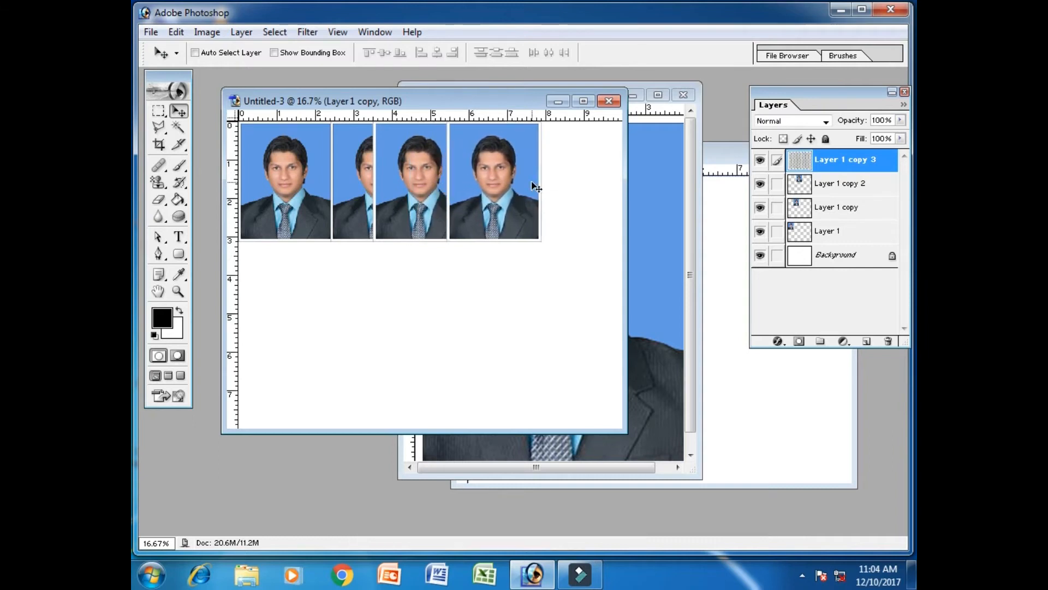
pyautogui.hotkey('shift', 'Right')
pyautogui.hotkey('shift', 'Right')
pyautogui.hotkey('shift', 'Right')
pyautogui.hotkey('shift', 'Right')
pyautogui.hotkey('shift', 'Right')
pyautogui.hotkey('shift', 'Right')
pyautogui.hotkey('shift', 'Right')
pyautogui.hotkey('shift', 'Right')
pyautogui.hotkey('shift', 'Right')
pyautogui.hotkey('shift', 'Right')
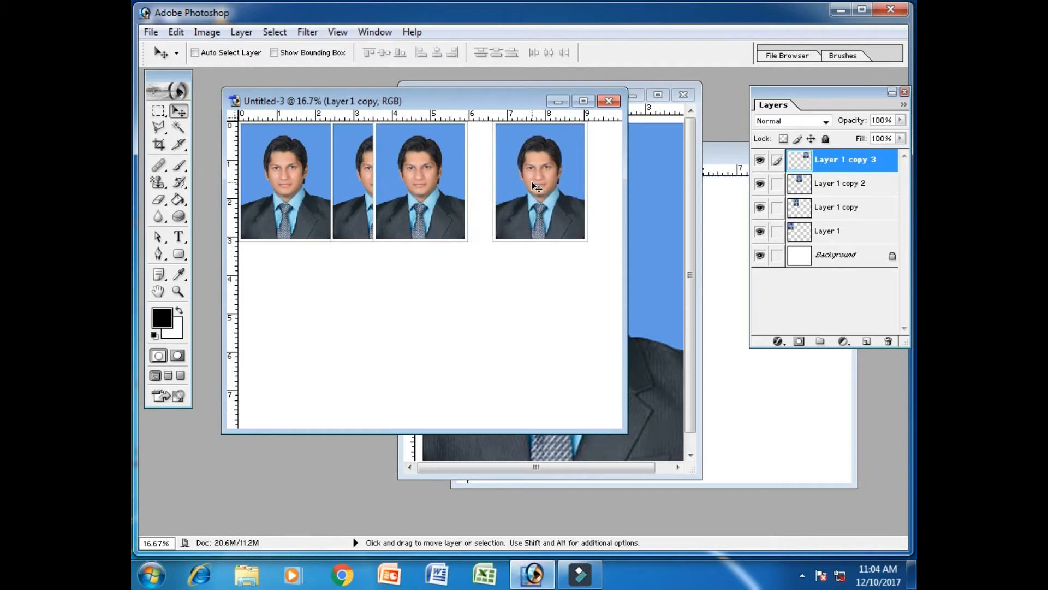
# Shift Layer 1 copy 2 to the right so it sits directly beside the second photo as the third in the row.
pyautogui.click(835, 186)
pyautogui.moveTo(405, 201); pyautogui.dragTo(429, 201)
pyautogui.hotkey('shift', 'Right')
pyautogui.hotkey('shift', 'Right')
pyautogui.hotkey('shift', 'Right')
pyautogui.hotkey('shift', 'Right')
pyautogui.hotkey('shift', 'Right')
pyautogui.hotkey('shift', 'Right')
pyautogui.hotkey('shift', 'Right')
pyautogui.hotkey('shift', 'Right')
pyautogui.hotkey('shift', 'Right')
pyautogui.hotkey('shift', 'Right')
pyautogui.hotkey('shift', 'Right')
pyautogui.hotkey('shift', 'Right')
pyautogui.hotkey('shift', 'Right')
pyautogui.hotkey('shift', 'Right')
pyautogui.hotkey('shift', 'Right')
pyautogui.hotkey('shift', 'Right')
pyautogui.hotkey('shift', 'Right')
pyautogui.hotkey('shift', 'Right')
pyautogui.hotkey('shift', 'Right')
pyautogui.hotkey('shift', 'Right')
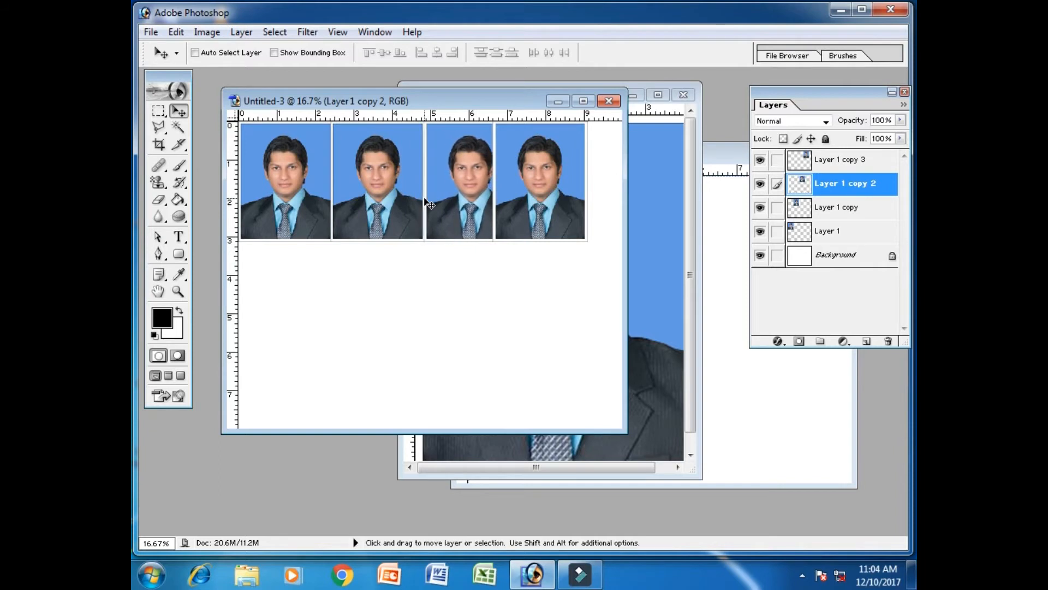
pyautogui.hotkey('shift', 'Right')
pyautogui.hotkey('shift', 'Left')
pyautogui.hotkey('shift', 'Left')
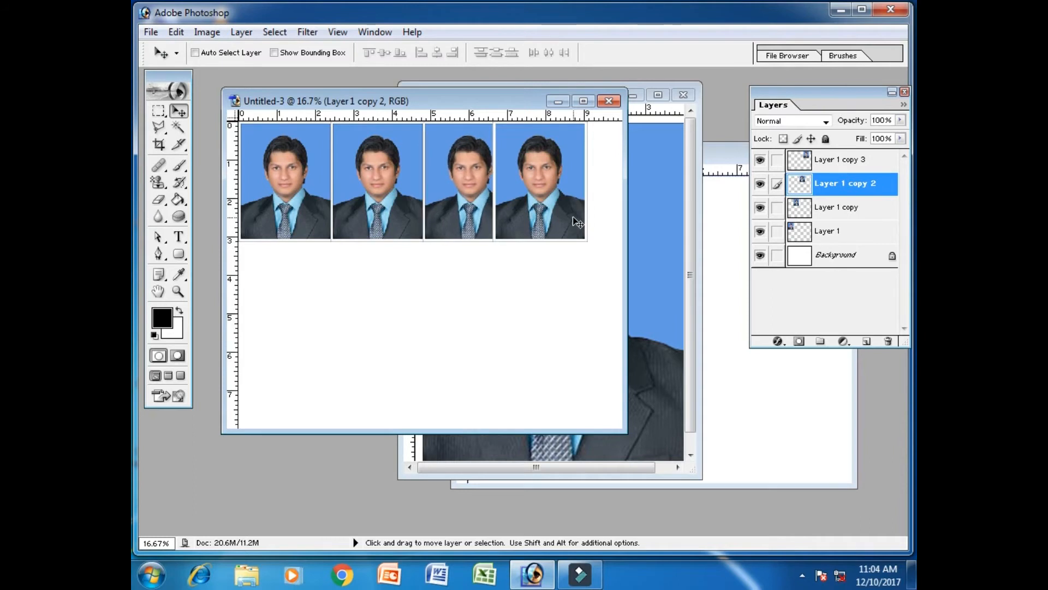
# Shift Layer 1 copy 3 to the right so it sits directly beside the third photo, completing the row of four.
pyautogui.click(843, 162)
pyautogui.hotkey('shift', 'Left')
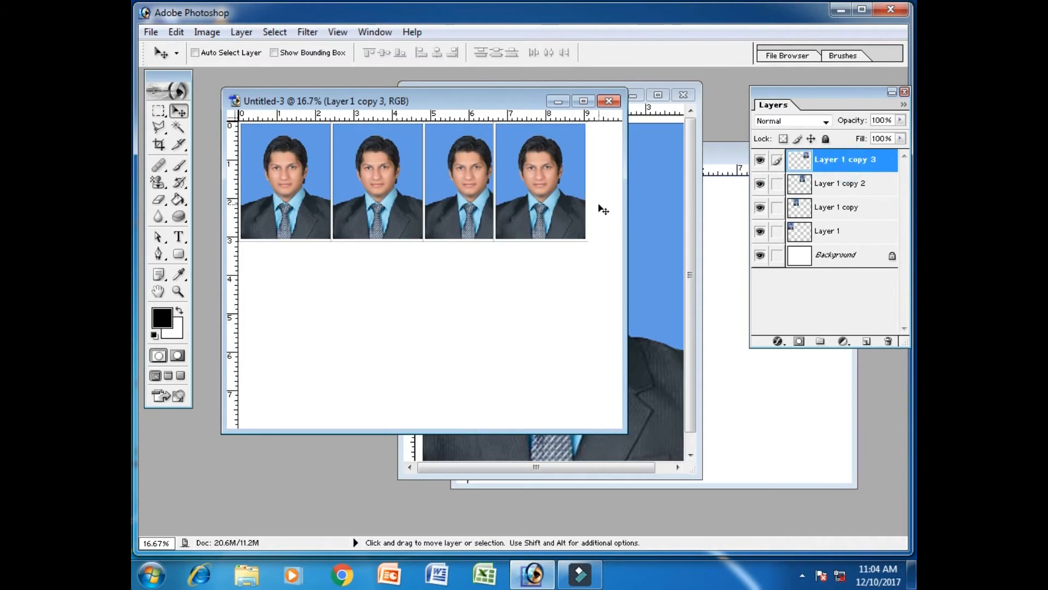
pyautogui.hotkey('shift', 'Right')
pyautogui.hotkey('shift', 'Right')
pyautogui.hotkey('shift', 'Right')
pyautogui.hotkey('shift', 'Right')
pyautogui.hotkey('shift', 'Right')
pyautogui.hotkey('shift', 'Right')
pyautogui.hotkey('shift', 'Right')
pyautogui.hotkey('shift', 'Right')
pyautogui.hotkey('shift', 'Right')
pyautogui.hotkey('shift', 'Right')
pyautogui.hotkey('shift', 'Right')
pyautogui.hotkey('shift', 'Right')
pyautogui.hotkey('shift', 'Right')
pyautogui.hotkey('shift', 'Right')
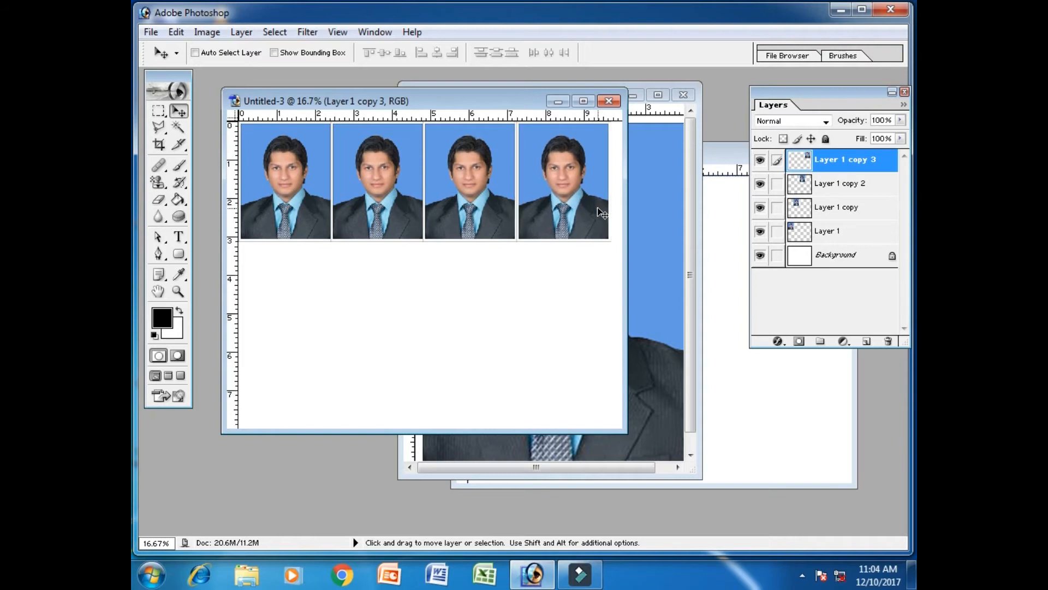
pyautogui.hotkey('shift', 'Left')
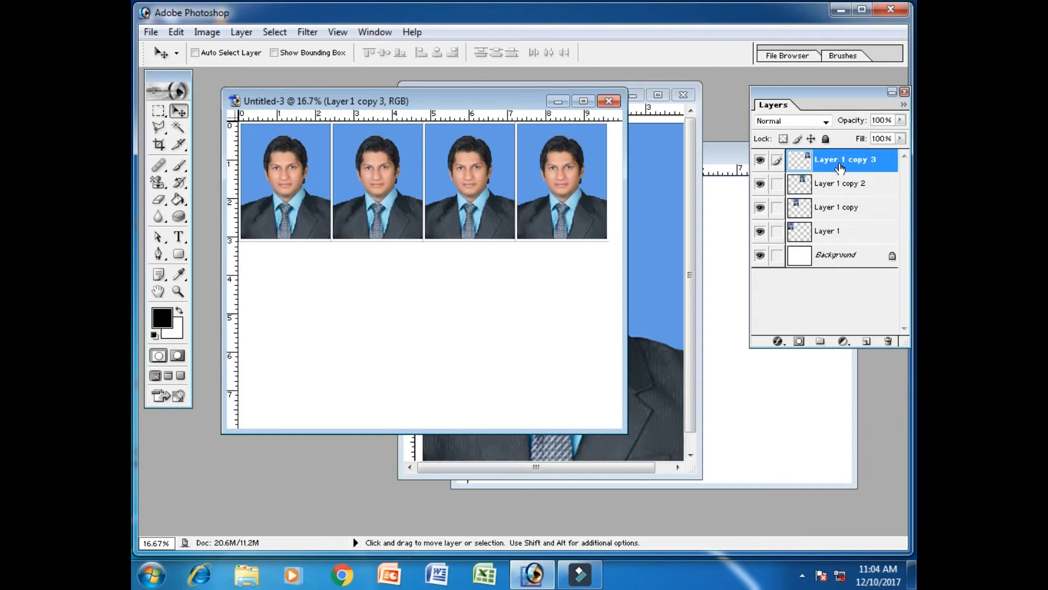
# Merge the four photo layers down into the single Layer 1, leaving Background separate, and check the merged row by toggling its visibility.
pyautogui.click(843, 184)
pyautogui.click(853, 215)
pyautogui.click(853, 231)
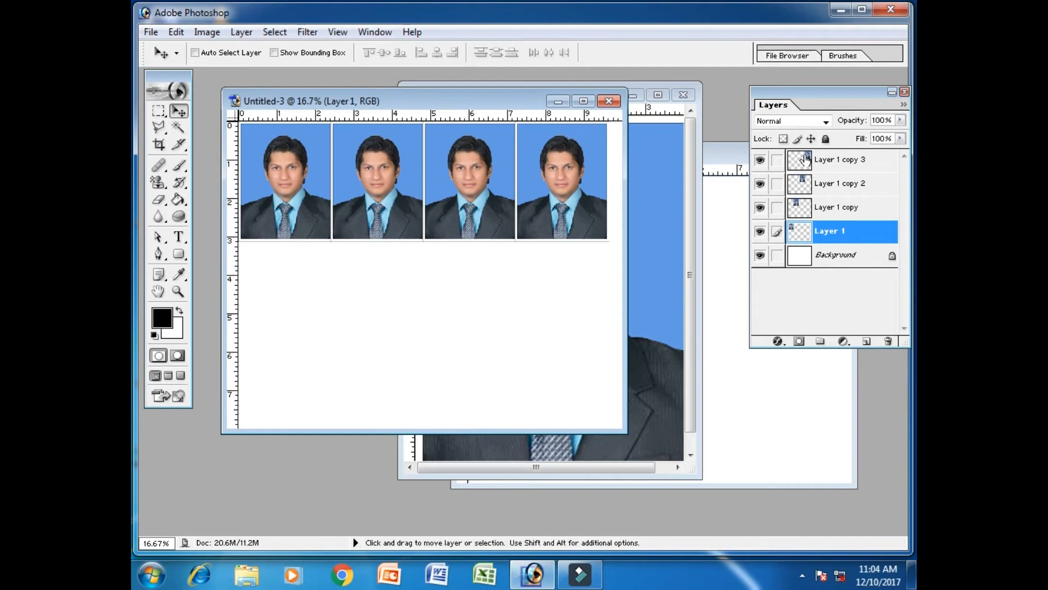
pyautogui.click(826, 162)
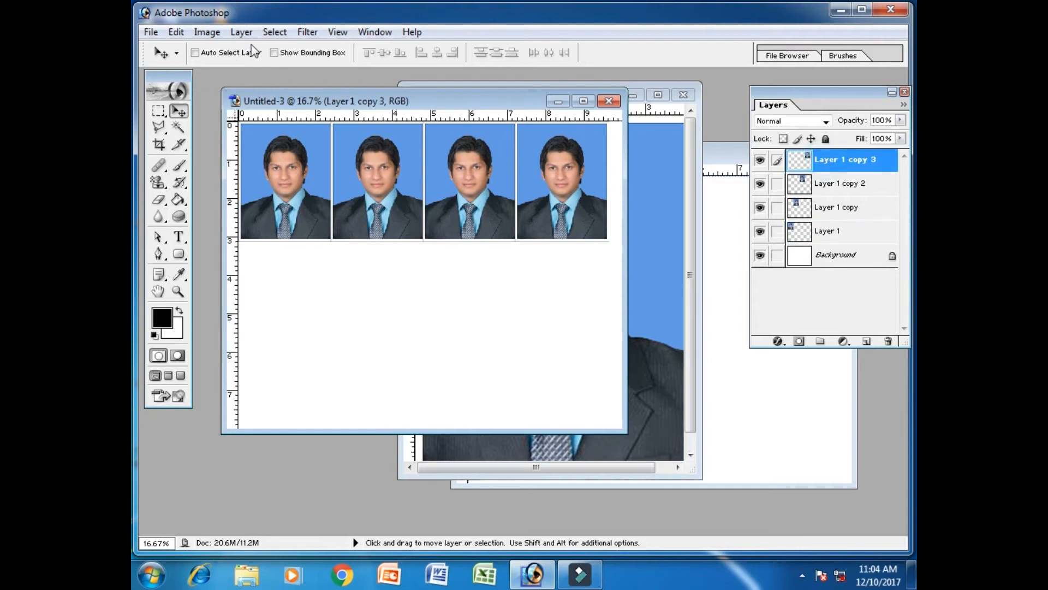
pyautogui.click(242, 33)
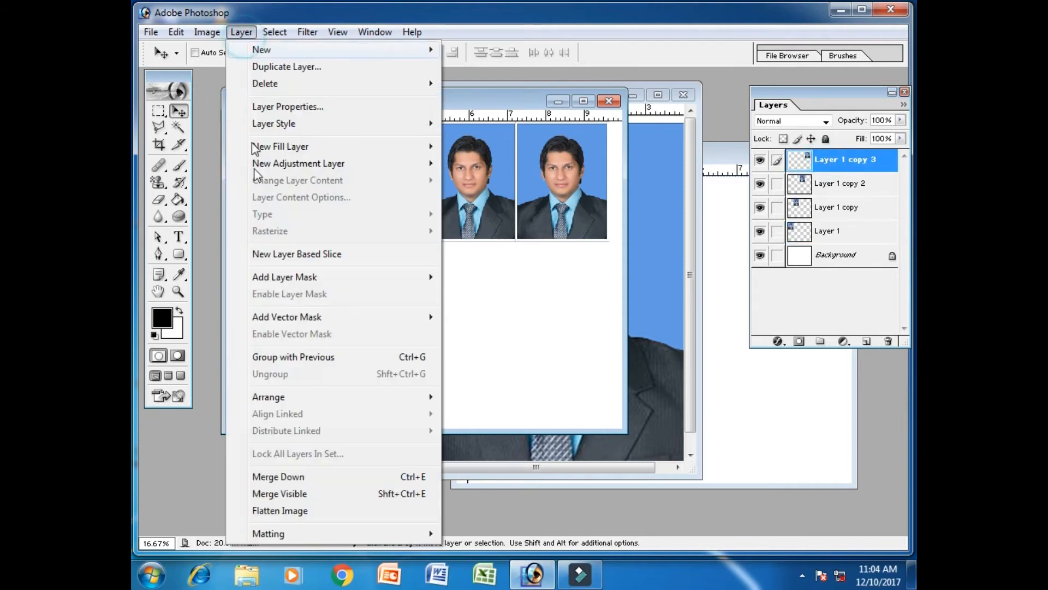
pyautogui.click(314, 481)
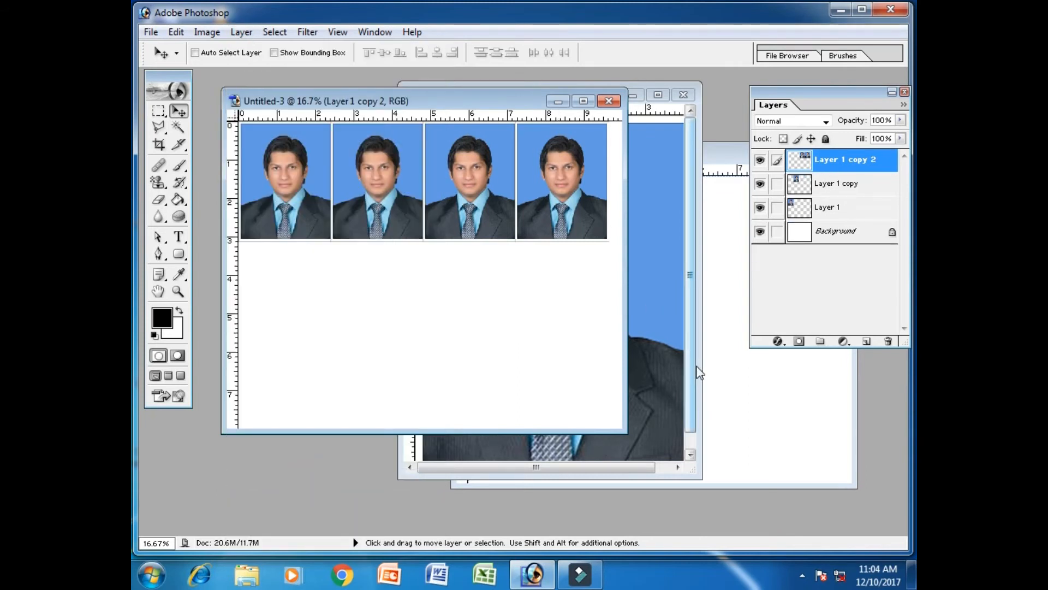
pyautogui.hotkey('ctrl', 'e')
pyautogui.hotkey('ctrl', 'e')
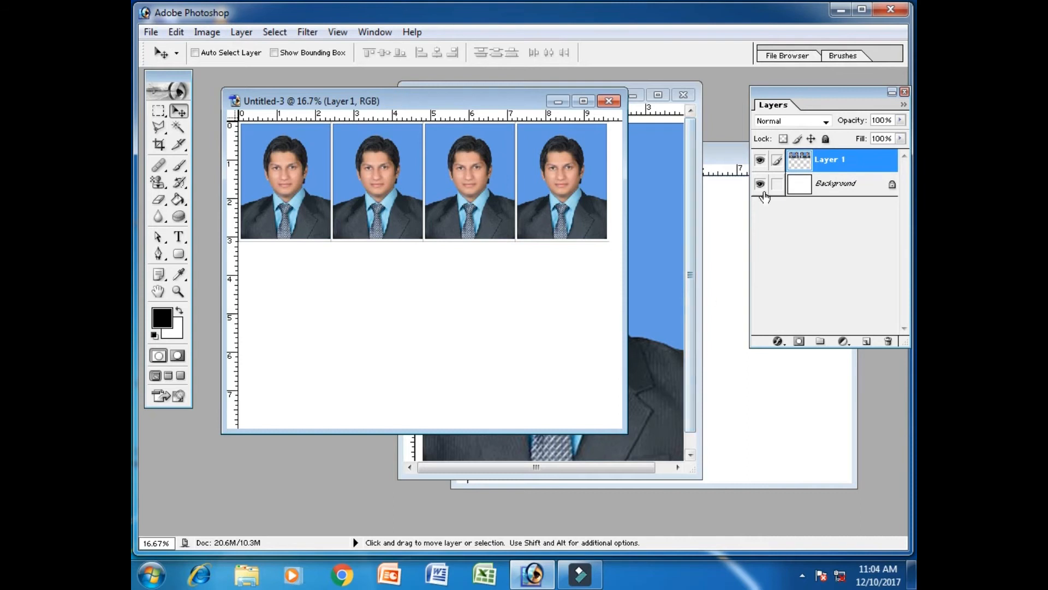
pyautogui.click(760, 161)
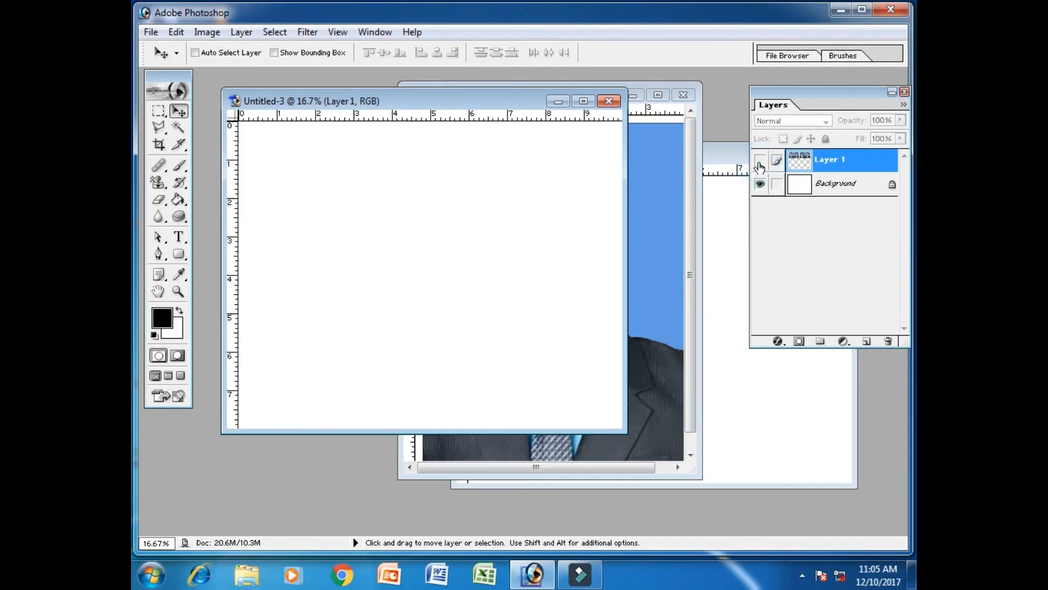
pyautogui.click(759, 162)
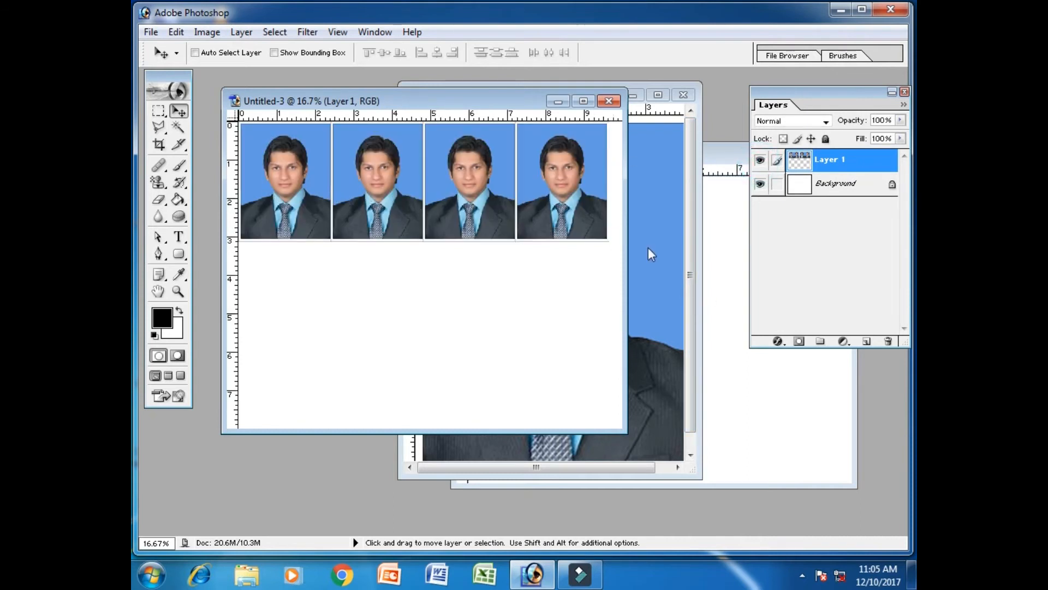
# Duplicate the merged row of four photos within Untitled-3 as Layer 1 copy.
pyautogui.rightClick(859, 170)
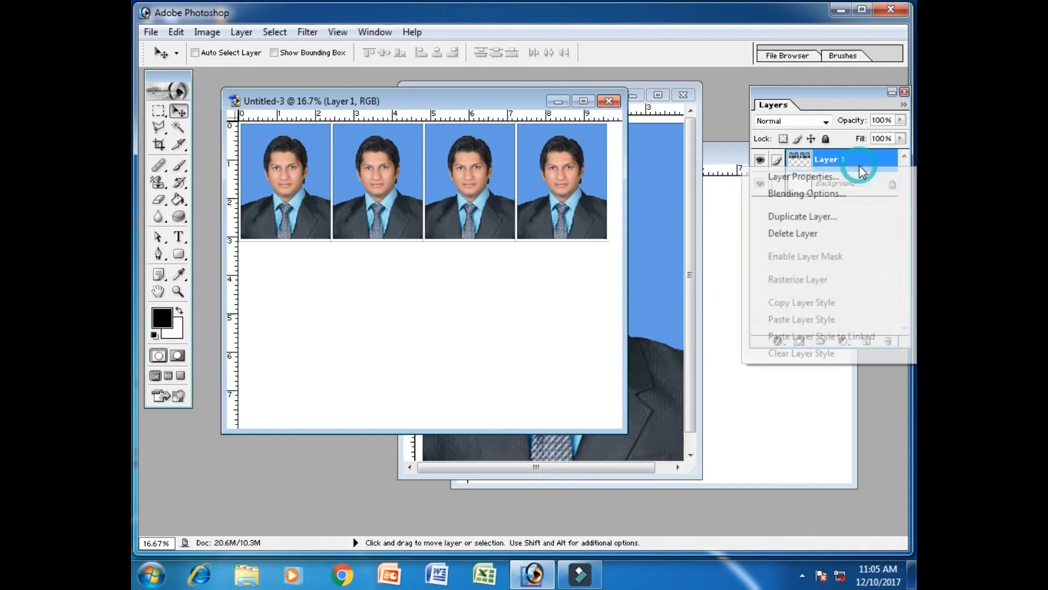
pyautogui.click(856, 215)
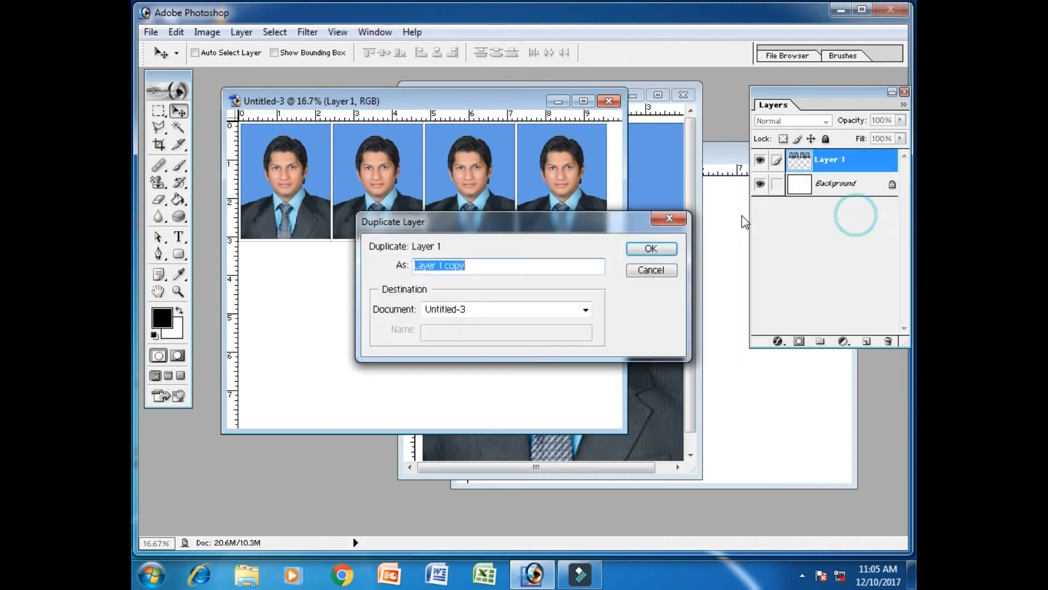
pyautogui.click(651, 248)
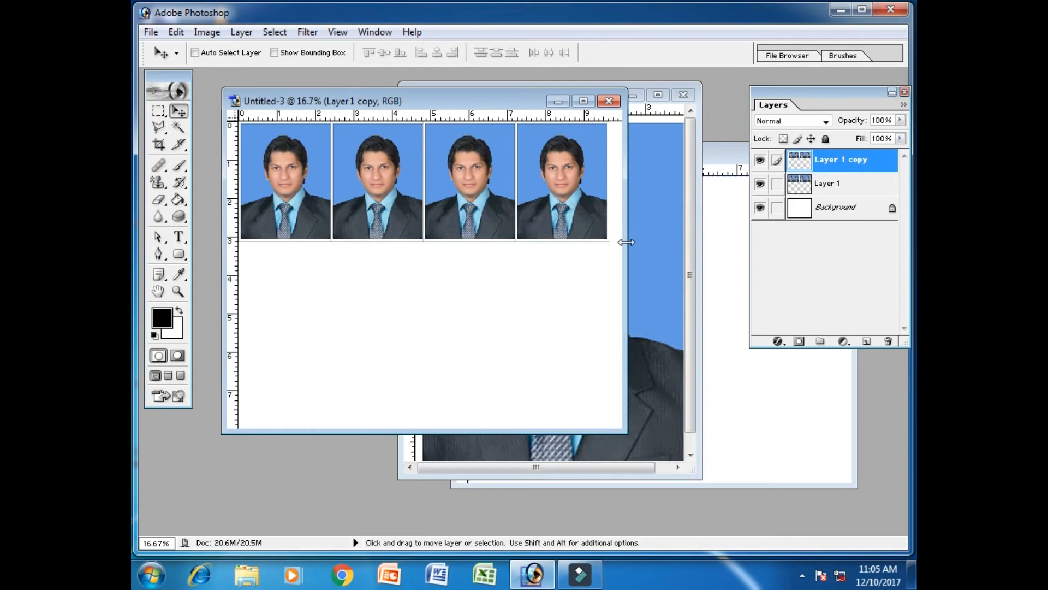
# Shift Layer 1 copy straight down until it forms a second row of four photos directly beneath the first.
pyautogui.hotkey('shift', 'Down')
pyautogui.hotkey('shift', 'Down')
pyautogui.hotkey('shift', 'Down')
pyautogui.hotkey('shift', 'Down')
pyautogui.hotkey('shift', 'Down')
pyautogui.hotkey('shift', 'Down')
pyautogui.hotkey('shift', 'Down')
pyautogui.hotkey('shift', 'Down')
pyautogui.hotkey('shift', 'Down')
pyautogui.hotkey('shift', 'Down')
pyautogui.hotkey('shift', 'Down')
pyautogui.hotkey('shift', 'Down')
pyautogui.hotkey('shift', 'Down')
pyautogui.hotkey('shift', 'Down')
pyautogui.hotkey('shift', 'Down')
pyautogui.hotkey('shift', 'Down')
pyautogui.hotkey('shift', 'Down')
pyautogui.hotkey('shift', 'Down')
pyautogui.hotkey('shift', 'Down')
pyautogui.hotkey('shift', 'Down')
pyautogui.hotkey('shift', 'Down')
pyautogui.hotkey('shift', 'Down')
pyautogui.hotkey('shift', 'Down')
pyautogui.hotkey('shift', 'Down')
pyautogui.hotkey('shift', 'Down')
pyautogui.hotkey('shift', 'Down')
pyautogui.hotkey('shift', 'Down')
pyautogui.hotkey('shift', 'Down')
pyautogui.hotkey('shift', 'Down')
pyautogui.hotkey('shift', 'Down')
pyautogui.hotkey('shift', 'Down')
pyautogui.hotkey('shift', 'Down')
pyautogui.hotkey('shift', 'Down')
pyautogui.hotkey('shift', 'Down')
pyautogui.hotkey('shift', 'Down')
pyautogui.hotkey('shift', 'Down')
pyautogui.hotkey('shift', 'Down')
pyautogui.hotkey('shift', 'Down')
pyautogui.hotkey('shift', 'Down')
pyautogui.hotkey('shift', 'Down')
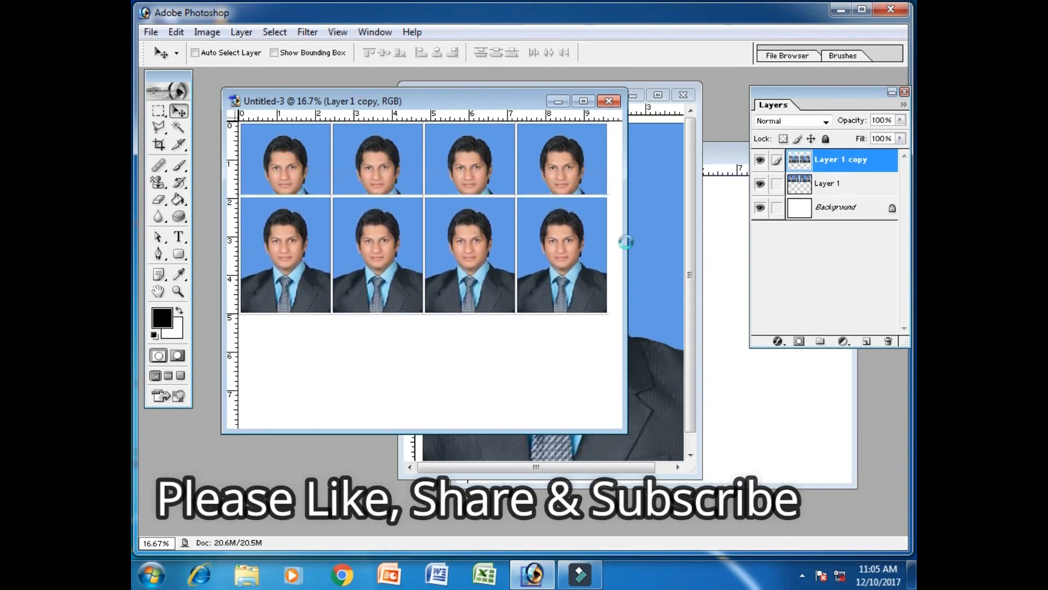
pyautogui.hotkey('shift', 'Down')
pyautogui.hotkey('shift', 'Down')
pyautogui.hotkey('shift', 'Down')
pyautogui.hotkey('shift', 'Down')
pyautogui.hotkey('shift', 'Down')
pyautogui.hotkey('shift', 'Down')
pyautogui.hotkey('shift', 'Down')
pyautogui.hotkey('shift', 'Down')
pyautogui.hotkey('shift', 'Down')
pyautogui.hotkey('shift', 'Down')
pyautogui.hotkey('shift', 'Down')
pyautogui.hotkey('shift', 'Down')
pyautogui.hotkey('shift', 'Down')
pyautogui.hotkey('shift', 'Down')
pyautogui.hotkey('shift', 'Down')
pyautogui.hotkey('shift', 'Down')
pyautogui.hotkey('shift', 'Down')
pyautogui.hotkey('shift', 'Down')
pyautogui.hotkey('shift', 'Down')
pyautogui.hotkey('shift', 'Down')
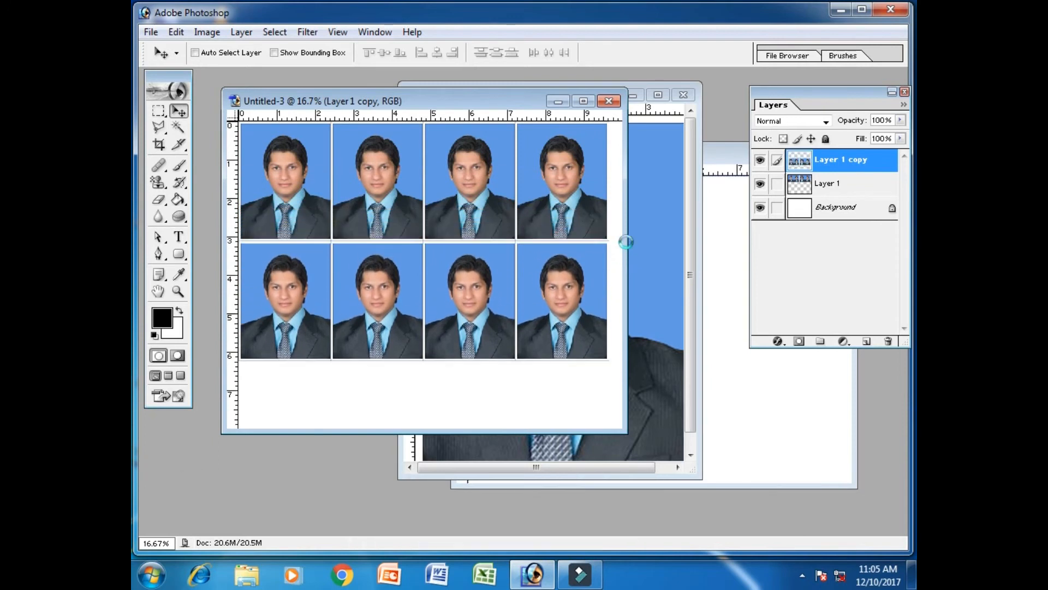
pyautogui.hotkey('shift', 'Down')
pyautogui.hotkey('shift', 'Down')
pyautogui.hotkey('shift', 'Down')
pyautogui.hotkey('shift', 'Down')
pyautogui.hotkey('shift', 'Up')
pyautogui.hotkey('shift', 'Up')
pyautogui.hotkey('shift', 'Up')
pyautogui.hotkey('shift', 'Up')
pyautogui.hotkey('shift', 'Up')
pyautogui.hotkey('shift', 'Up')
pyautogui.hotkey('shift', 'Up')
pyautogui.hotkey('shift', 'Up')
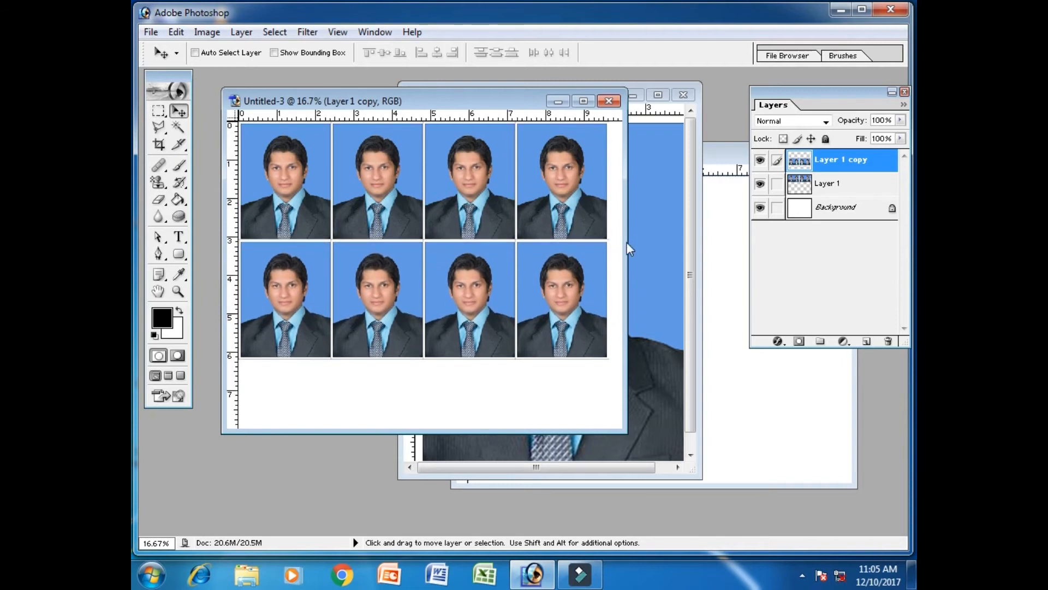
# Maximize the Untitled-3 document and merge Layer 1 copy down into Layer 1 so both photo rows share one layer.
pyautogui.click(836, 210)
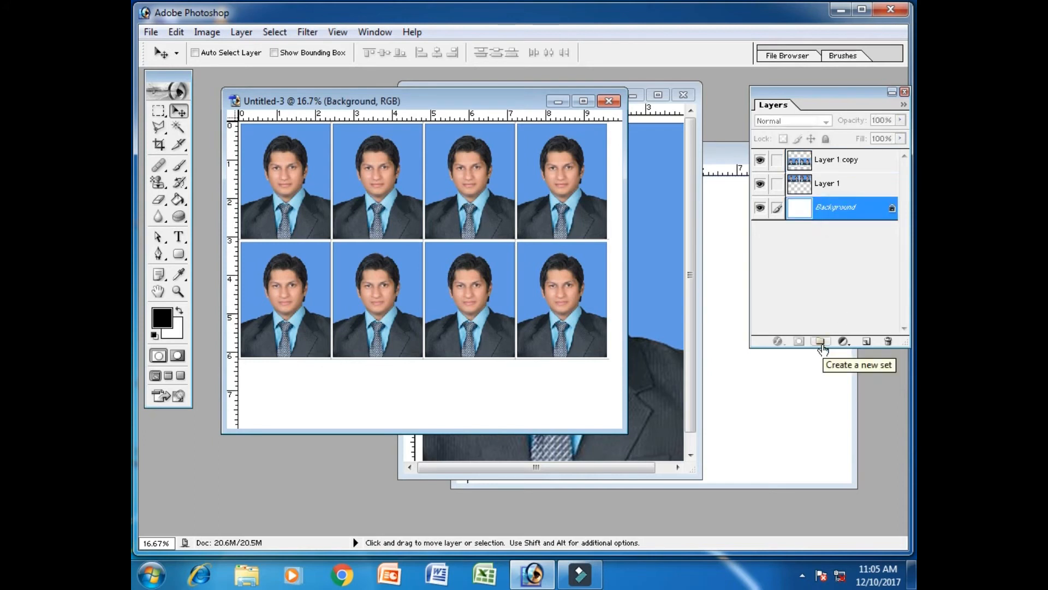
pyautogui.click(583, 101)
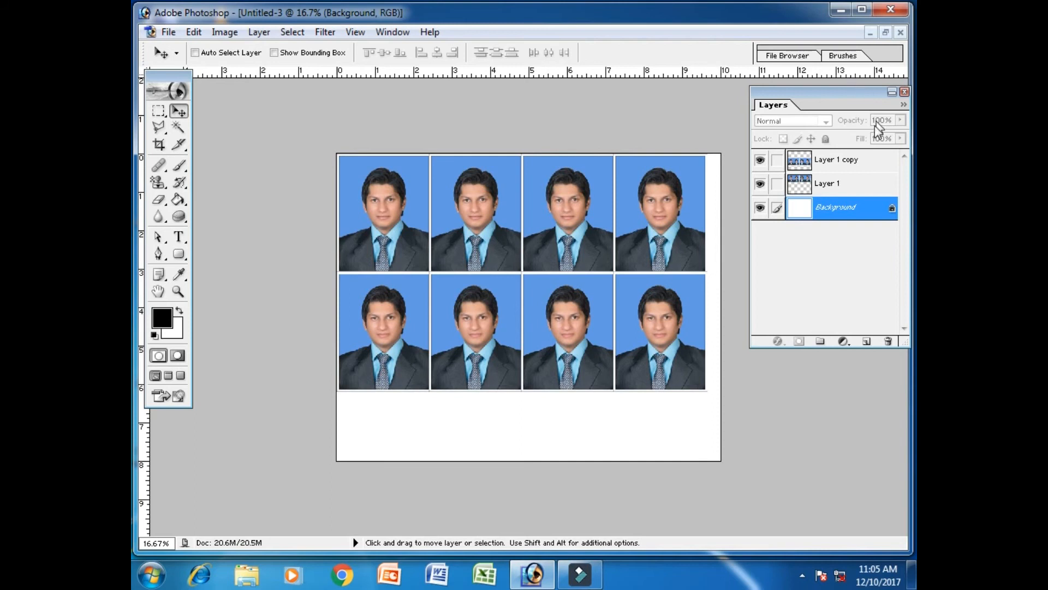
pyautogui.click(849, 161)
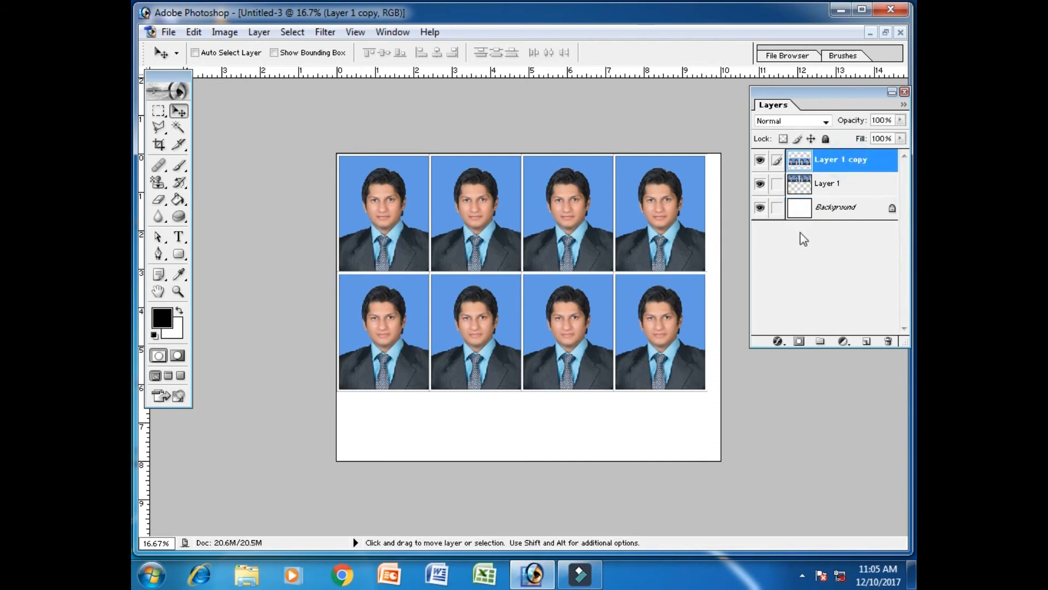
pyautogui.hotkey('ctrl', 'e')
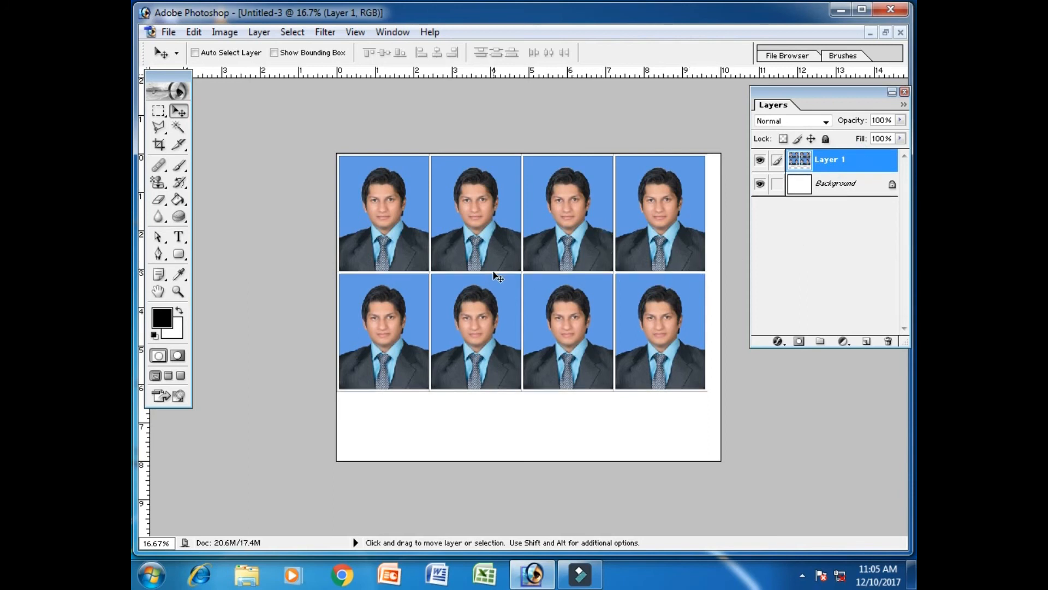
# Centre the merged photo block vertically and horizontally on the whole canvas, and clear the selection.
pyautogui.hotkey('ctrl', 'a')
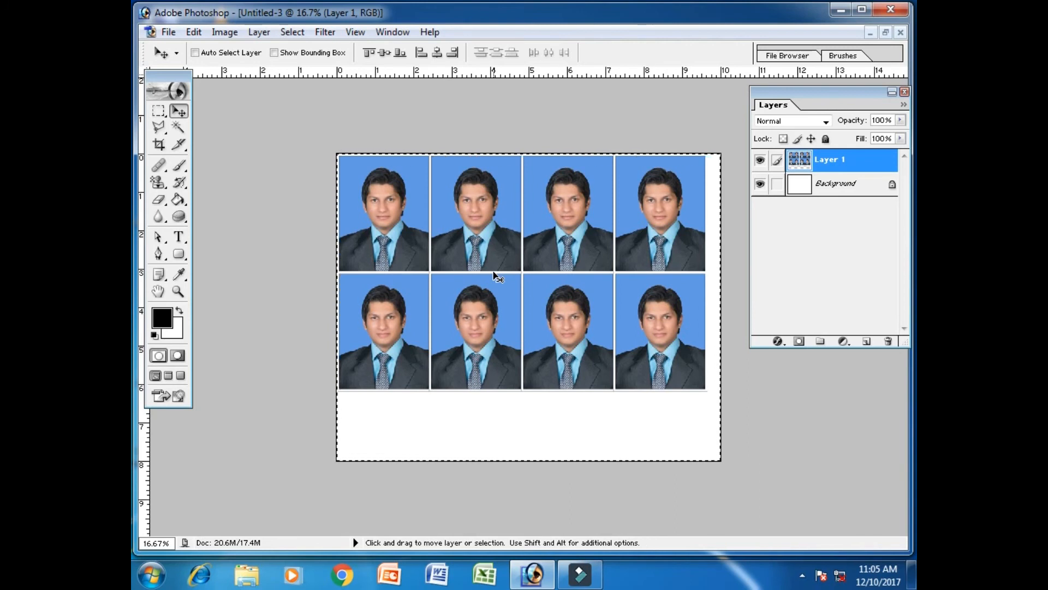
pyautogui.click(383, 53)
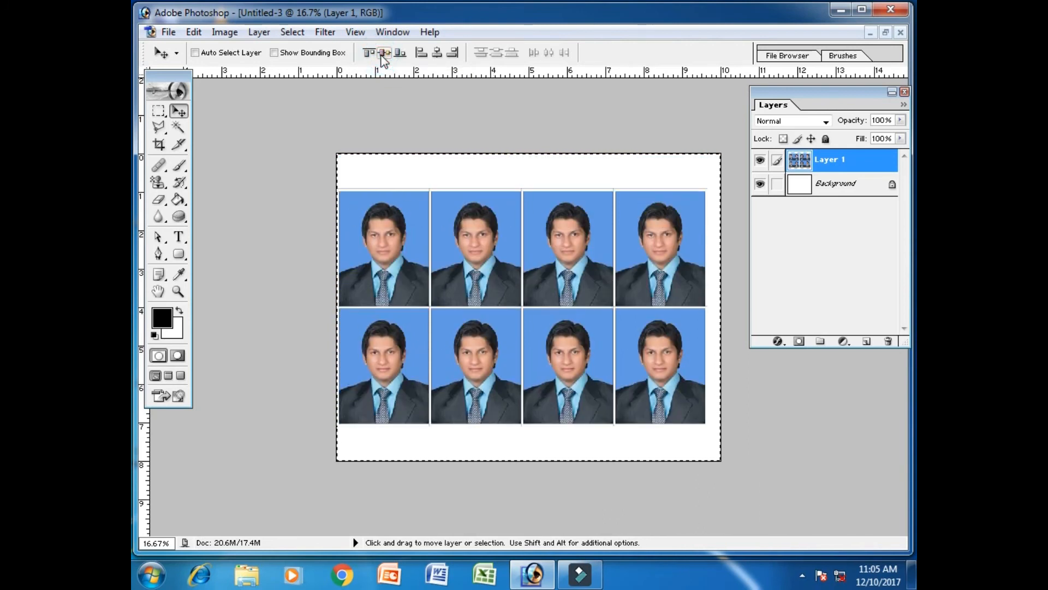
pyautogui.click(431, 52)
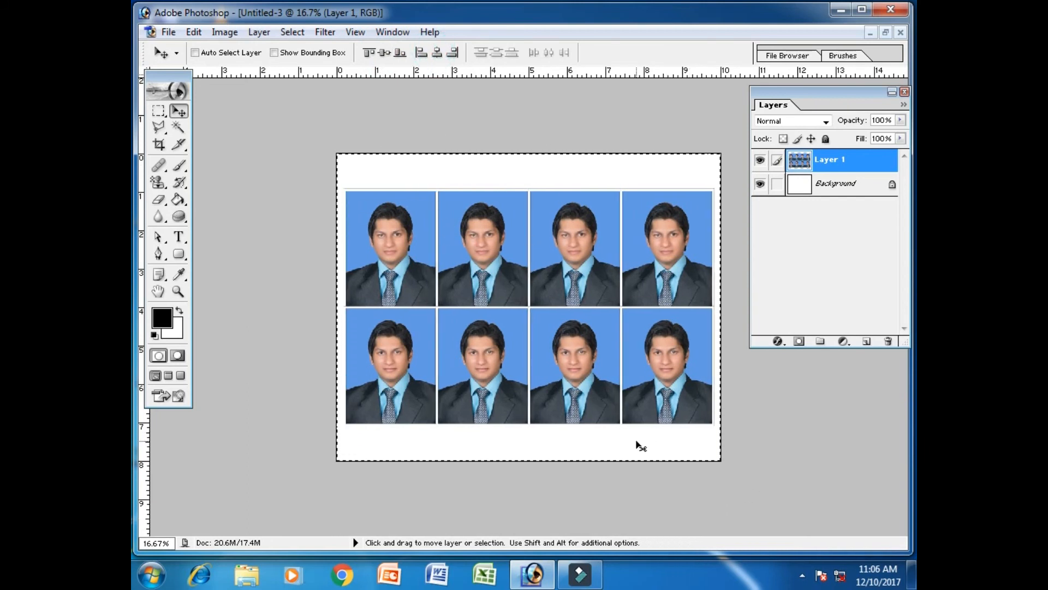
pyautogui.hotkey('ctrl', 'd')
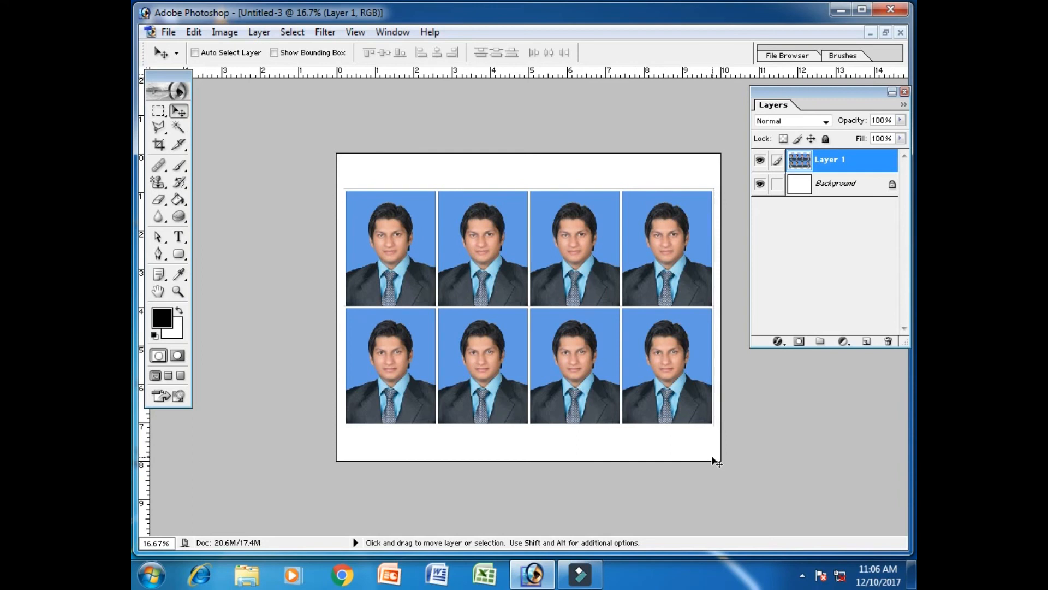